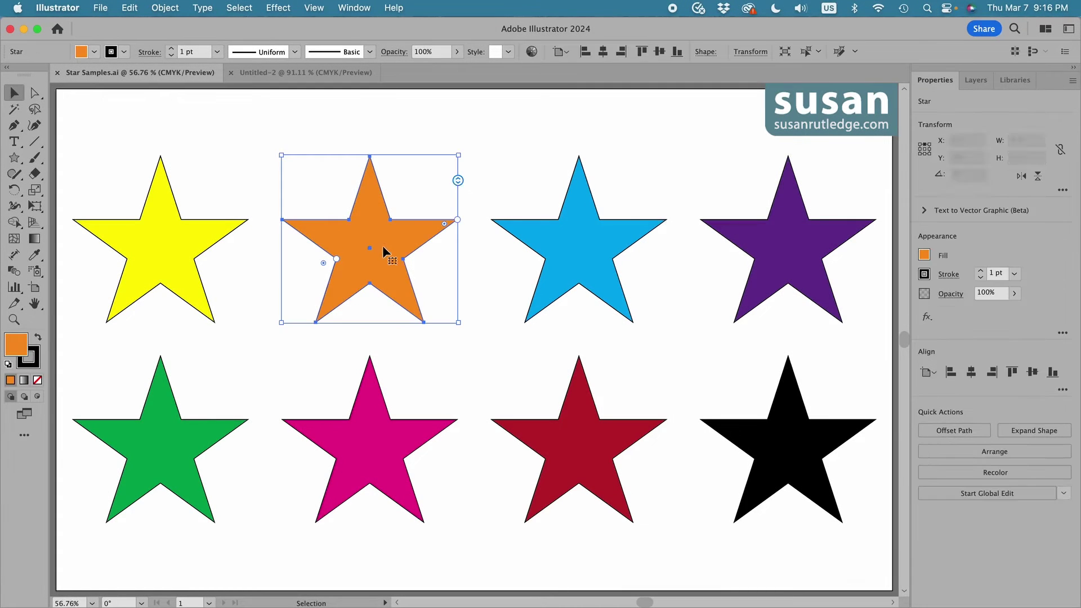
Turn the orange star into a 14-point burst and the blue star into a rounded pentagon.
drag(457, 181, 453, 255)
click(553, 260)
drag(545, 258, 516, 259)
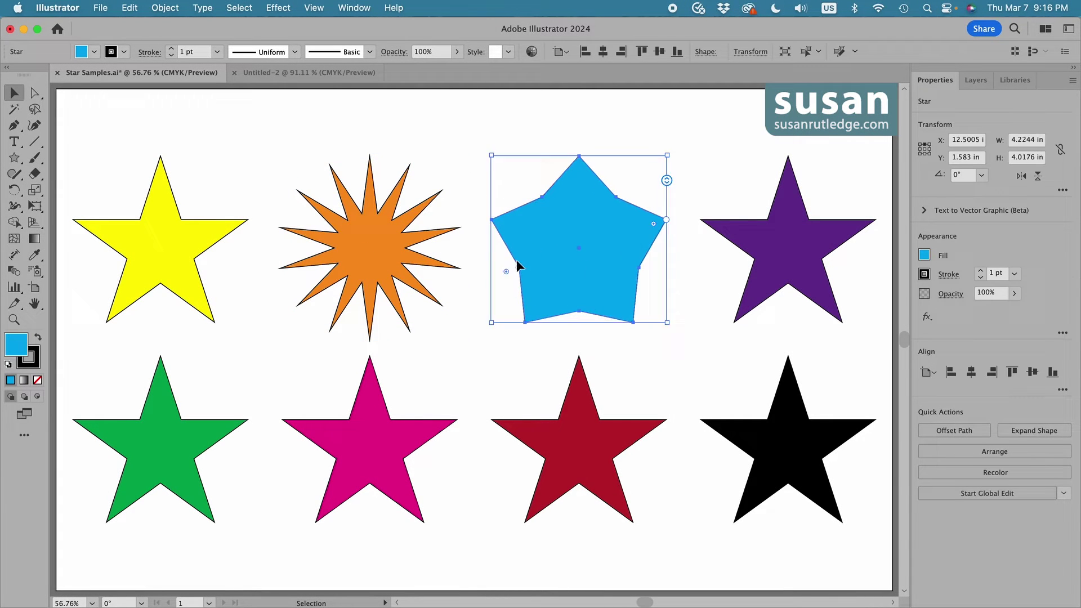
drag(653, 224, 635, 230)
Pull the purple star into thin spikes and make the green star a scalloped eight-point badge.
click(782, 248)
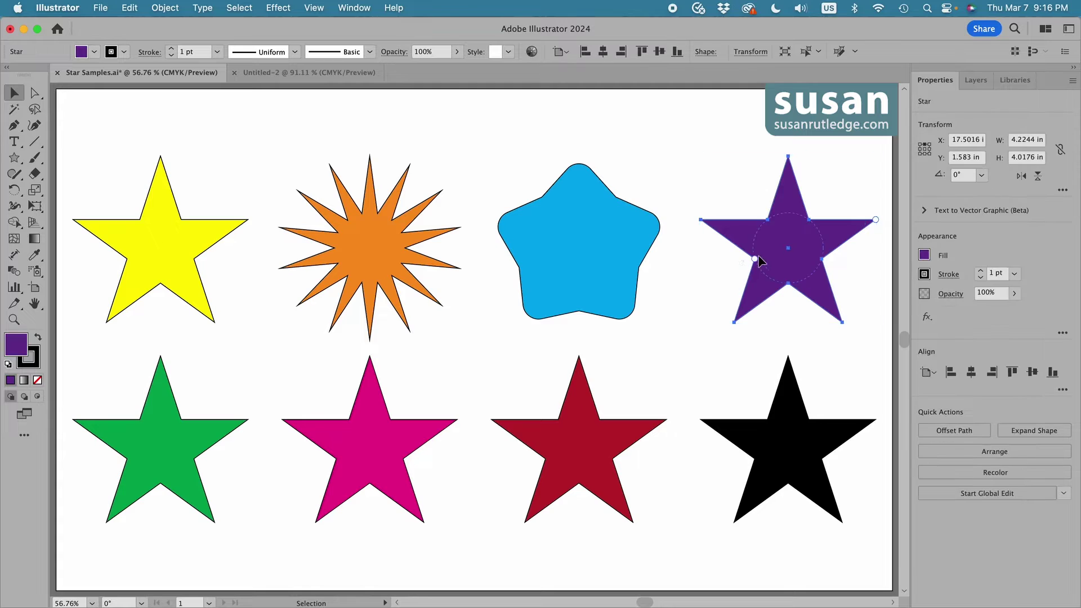
drag(760, 261, 782, 250)
click(89, 474)
click(146, 451)
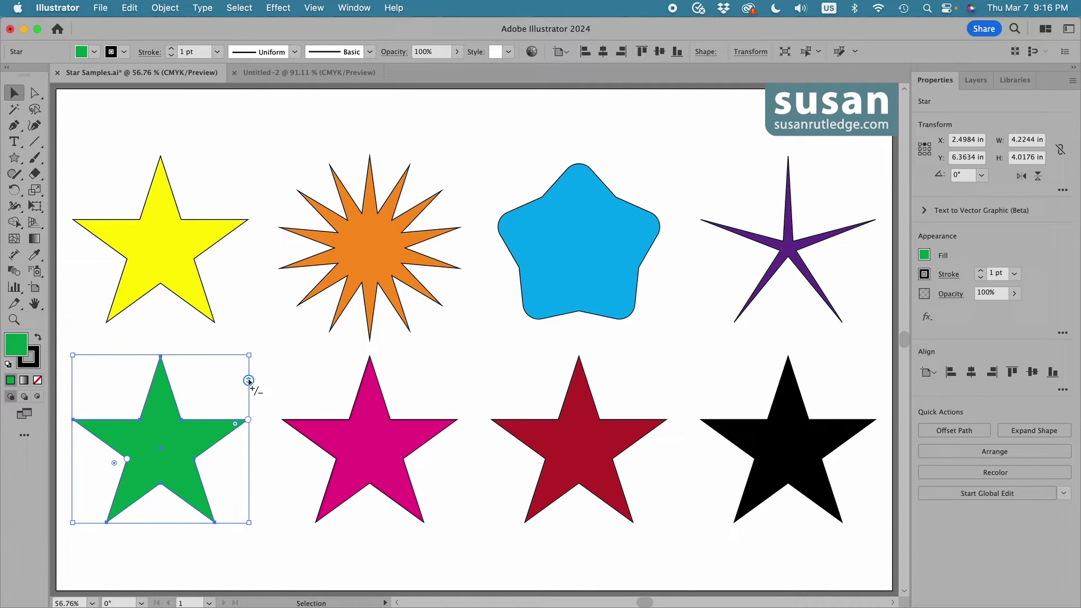
drag(248, 381, 208, 381)
drag(123, 468, 244, 466)
click(262, 498)
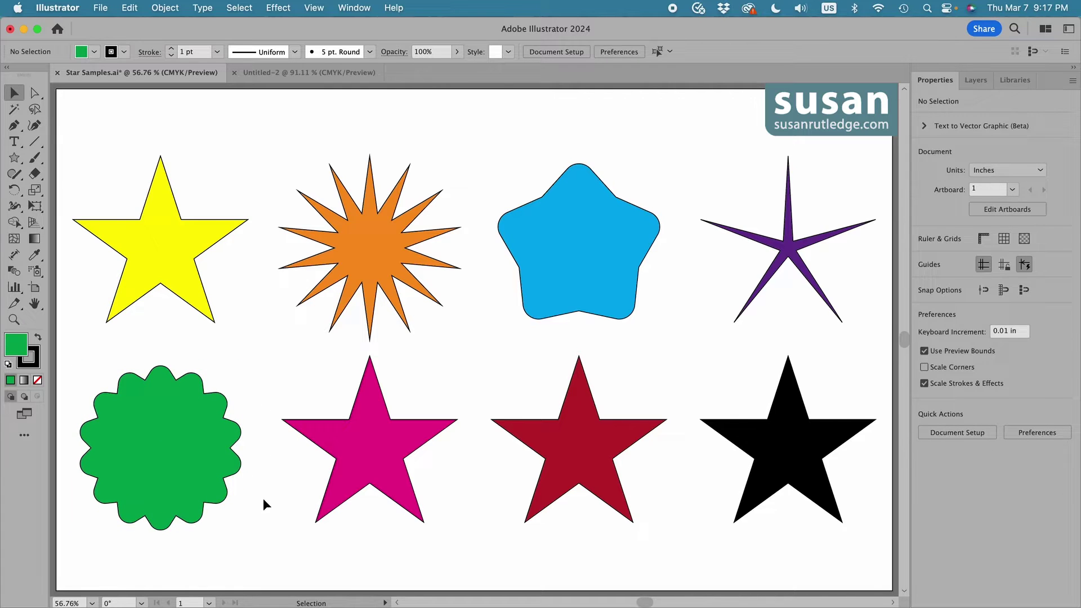
Make the magenta star a rounded eight-point star with enlarged outer points and rounded tips.
click(366, 454)
drag(459, 417, 490, 338)
drag(345, 475, 326, 512)
drag(454, 386, 413, 406)
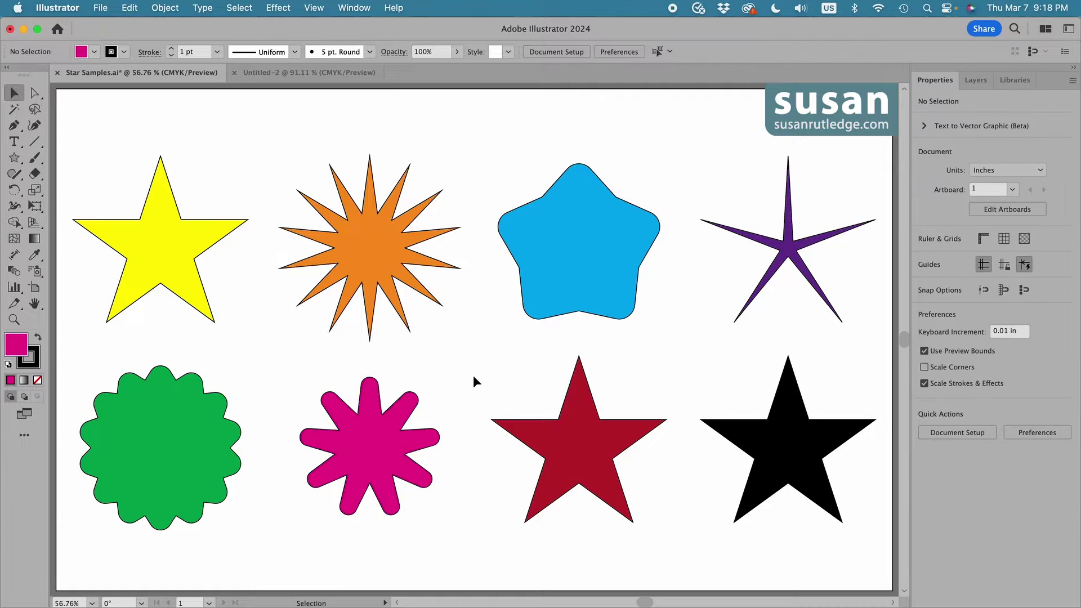
Make the red star a scalloped seal of about 20 points with a different corner style.
click(579, 446)
drag(666, 379, 673, 513)
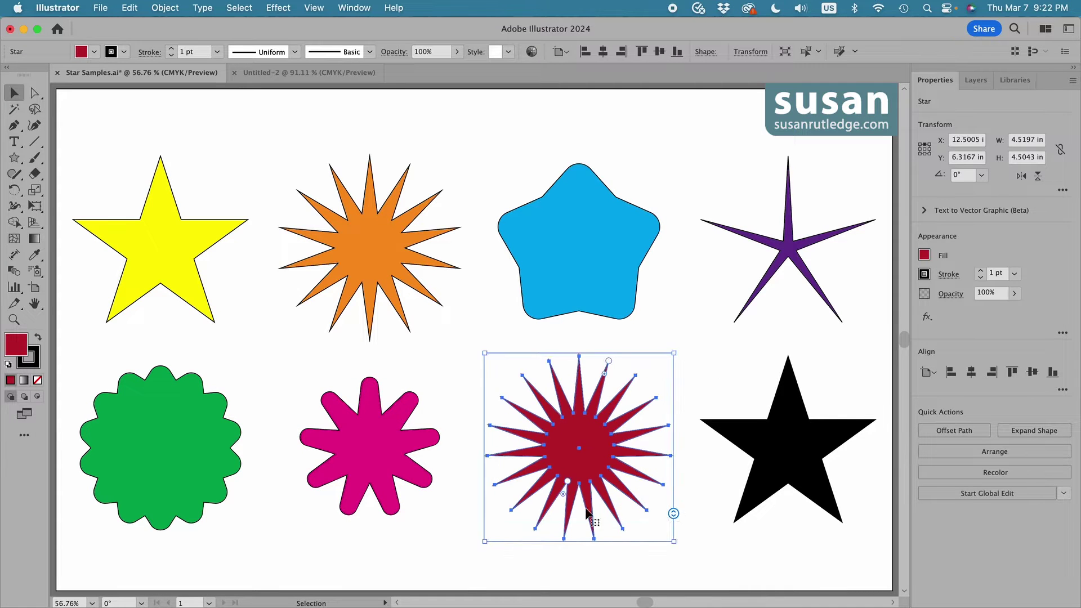
drag(569, 480, 560, 514)
drag(600, 368, 604, 380)
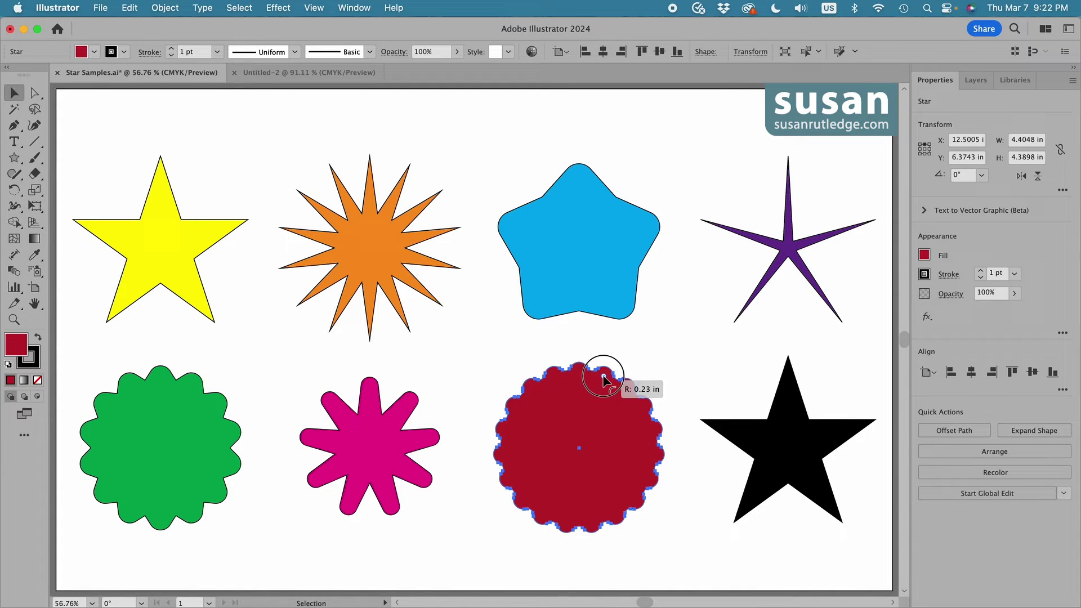
click(706, 51)
click(700, 124)
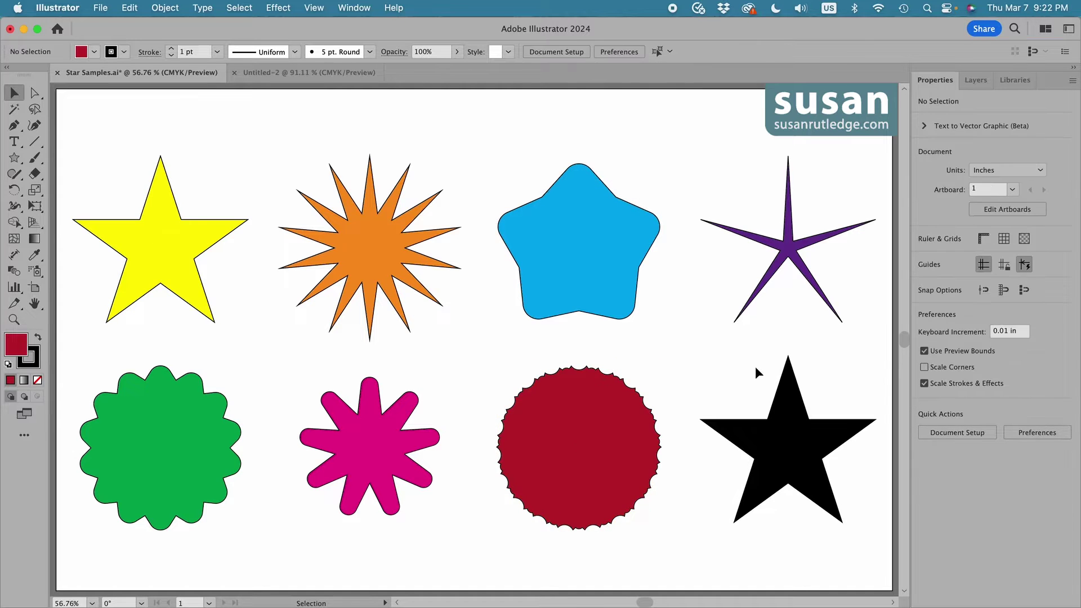
Raise the black star from 12 points to many more, forming a serrated seal.
click(788, 388)
click(706, 52)
drag(582, 70, 639, 72)
drag(779, 482, 779, 530)
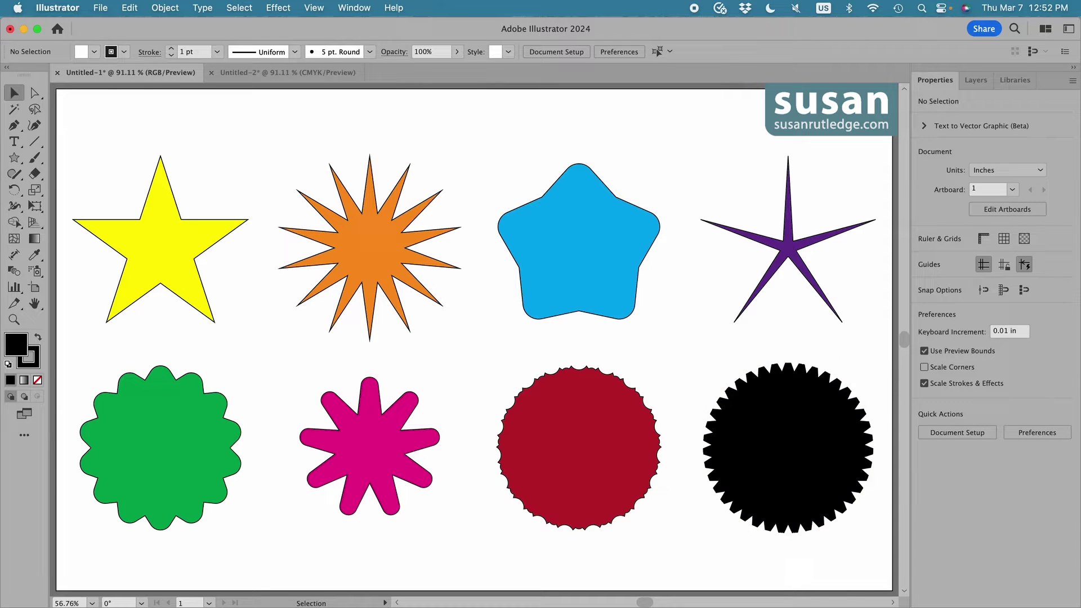
Switch to the blank Untitled-2 document and choose the Star Tool from the Rectangle flyout.
click(302, 73)
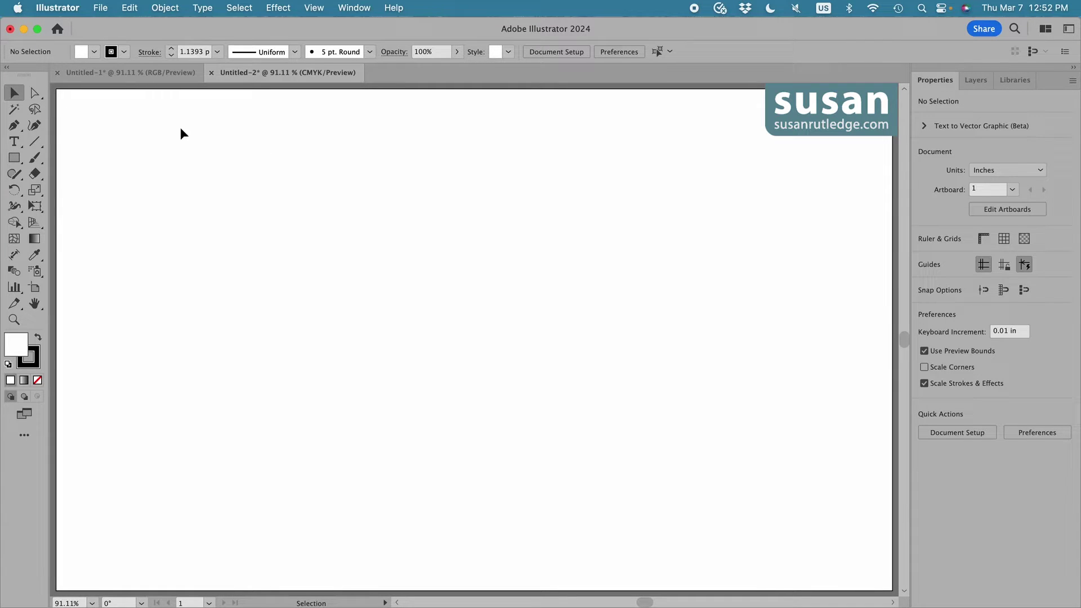
click(14, 158)
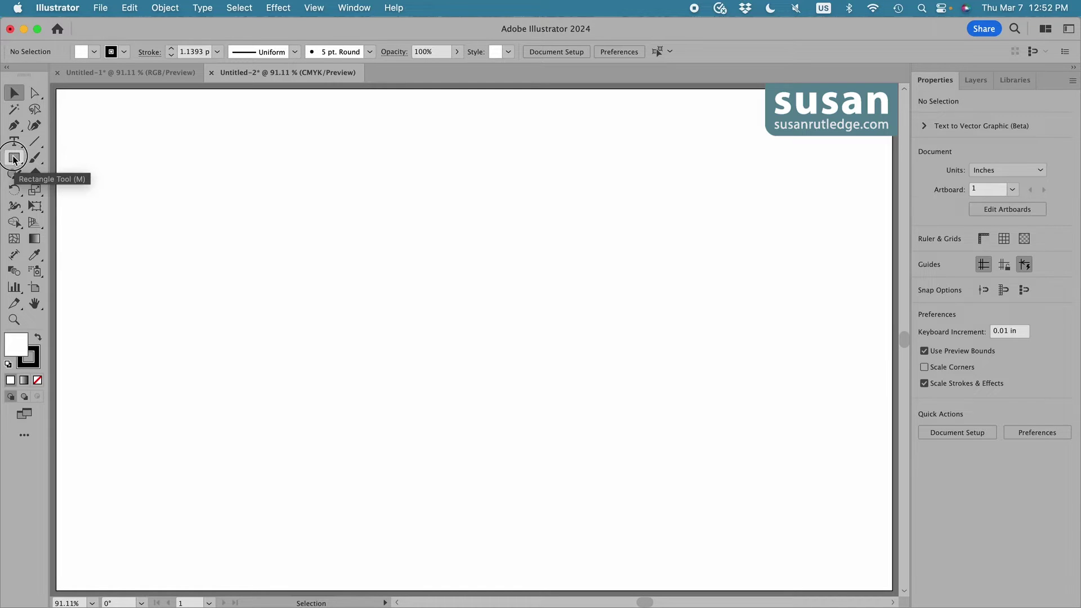
drag(14, 158, 88, 226)
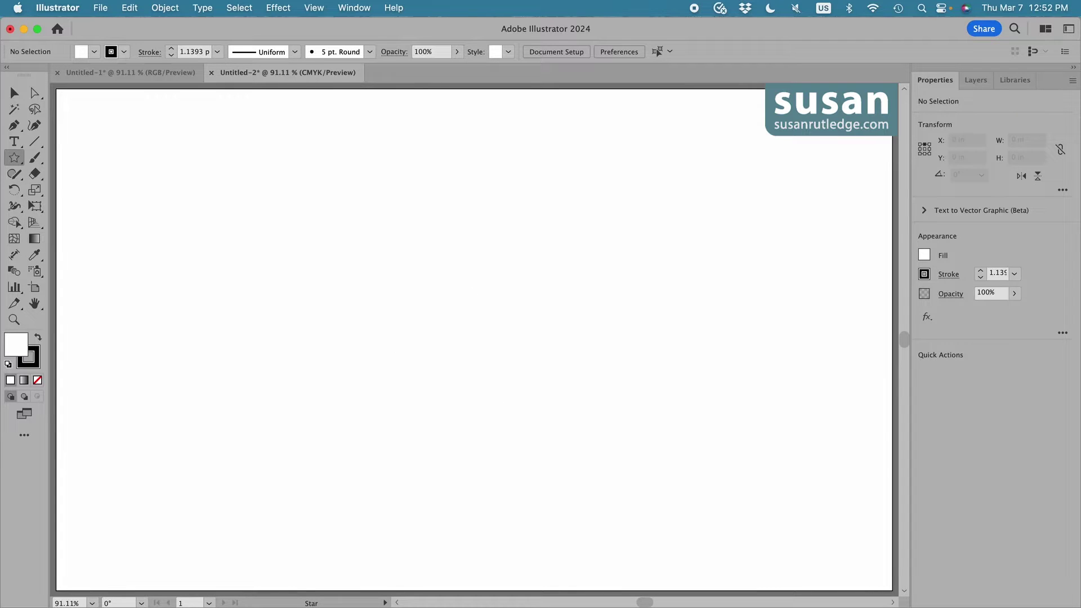
Draw an upright six-point star about 9.79 by 11.30 in, stretching its outer points while dragging.
drag(459, 308, 549, 421)
key(Up)
key(Up)
key(Up)
key(Up)
key(Down)
key(Down)
key(Down)
key(space)
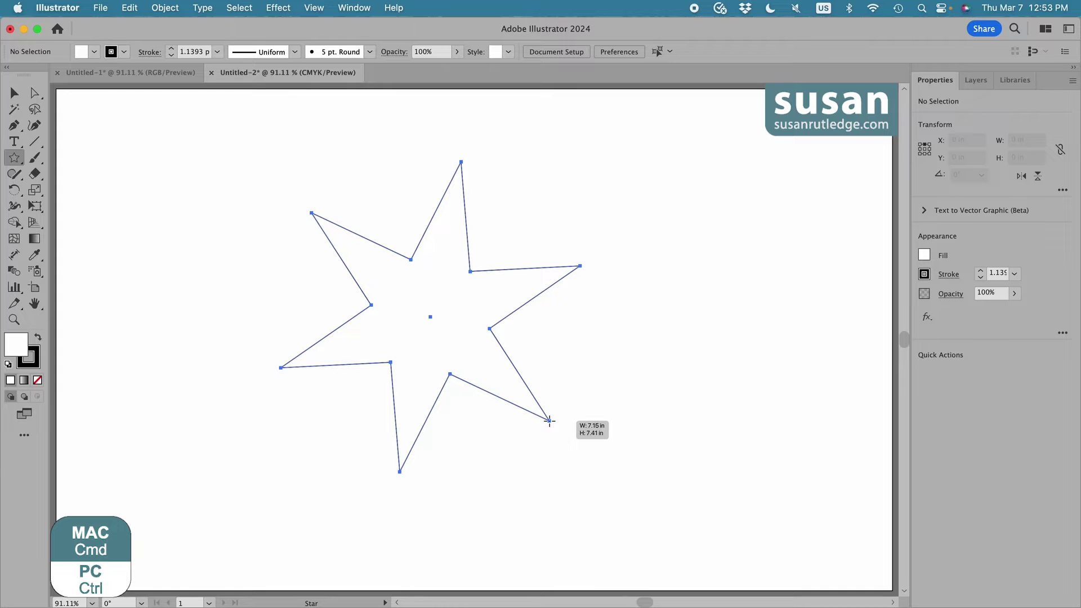
drag(550, 421, 550, 420)
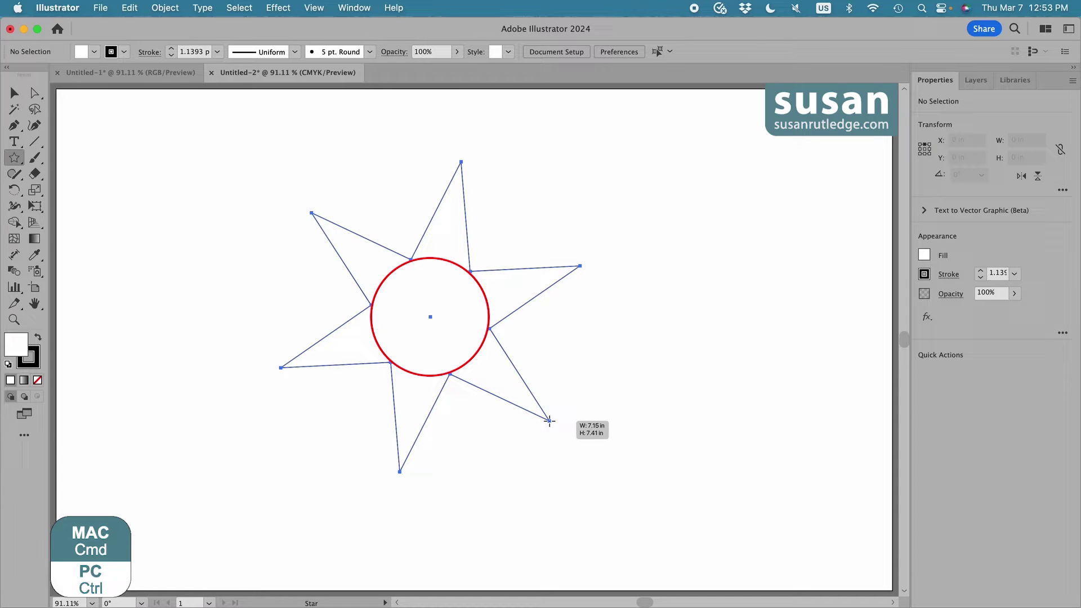
drag(550, 420, 583, 483)
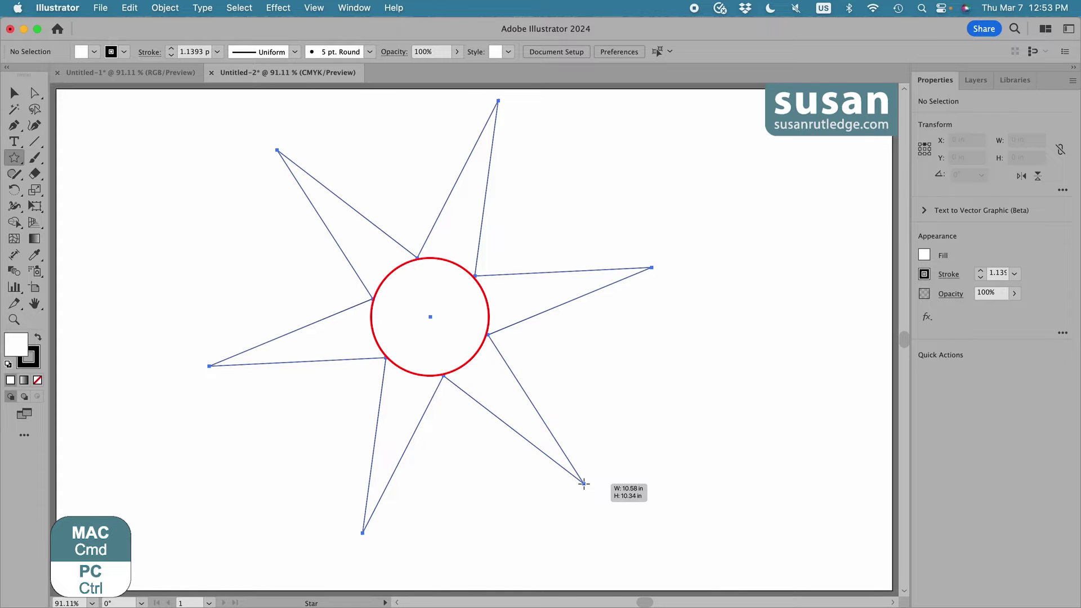
mouse_move(583, 484)
mouse_down()
mouse_move(519, 425)
mouse_move(575, 501)
mouse_up()
key(shift)
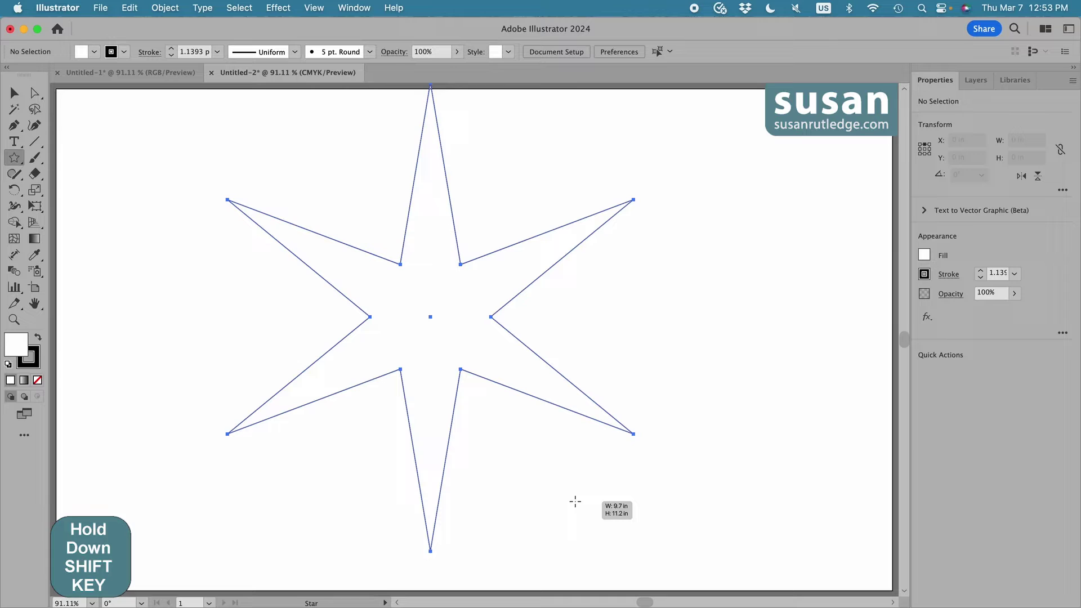
drag(574, 501, 575, 501)
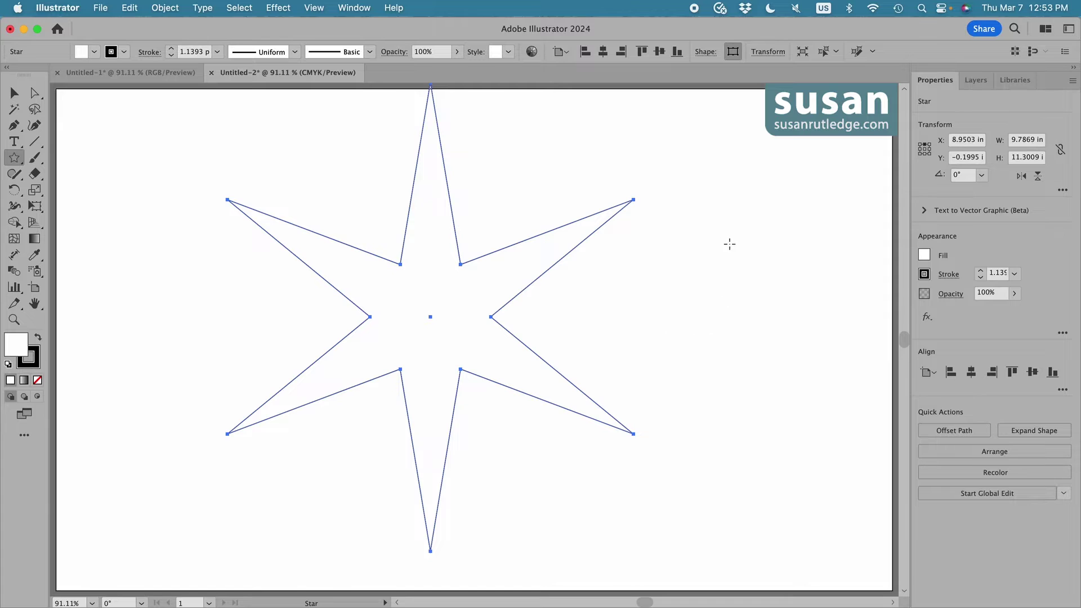
Draw a tilted six-point star at upper right and a 3.23 by 3.09 in straight-shouldered five-point star.
drag(710, 232, 780, 288)
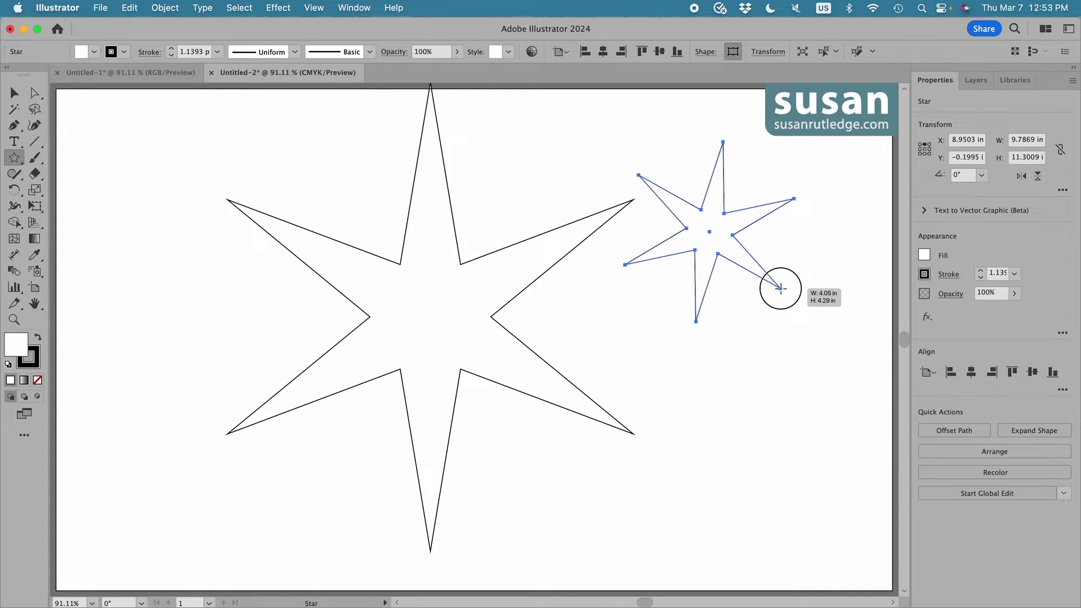
drag(781, 288, 780, 288)
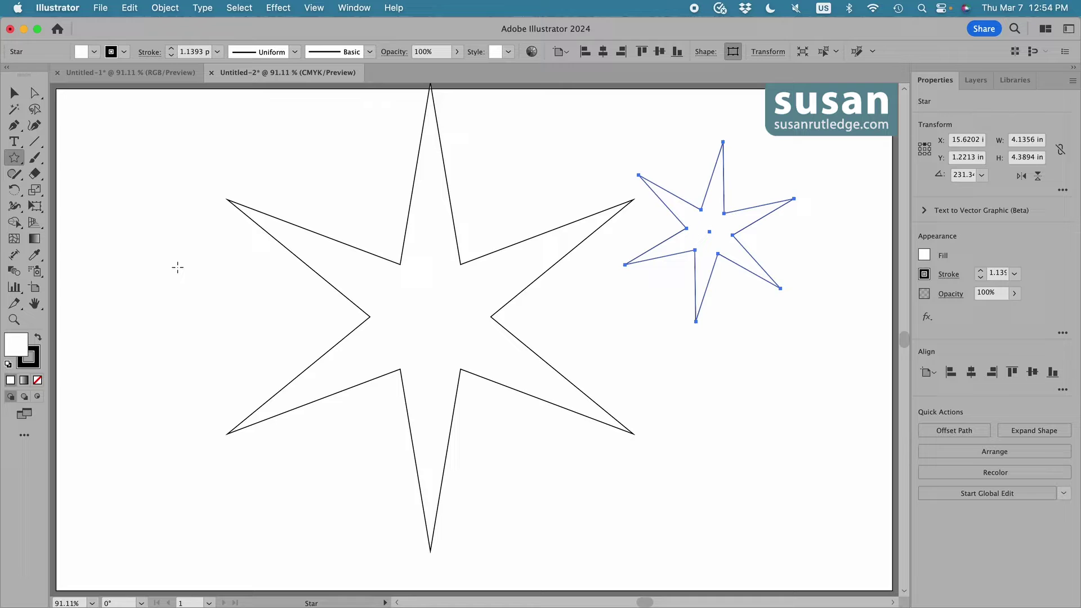
drag(176, 265, 219, 307)
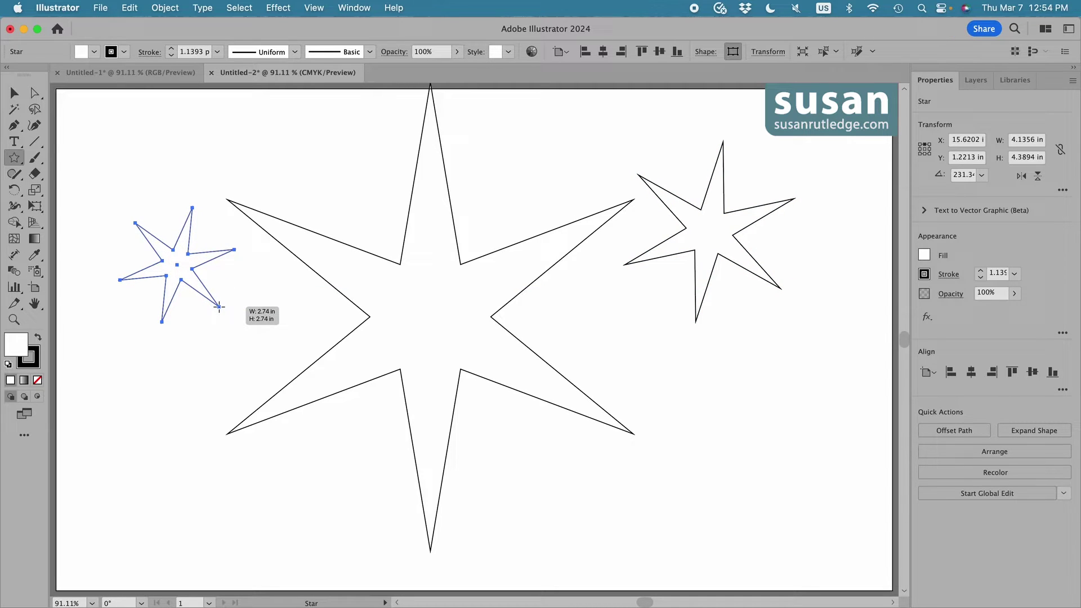
key(Down)
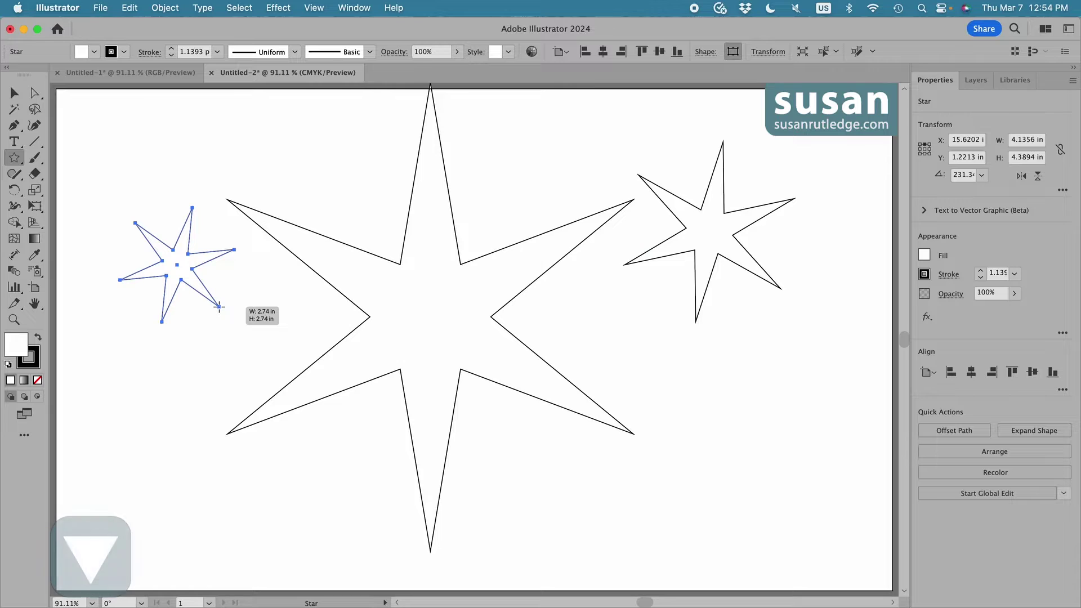
key(Down)
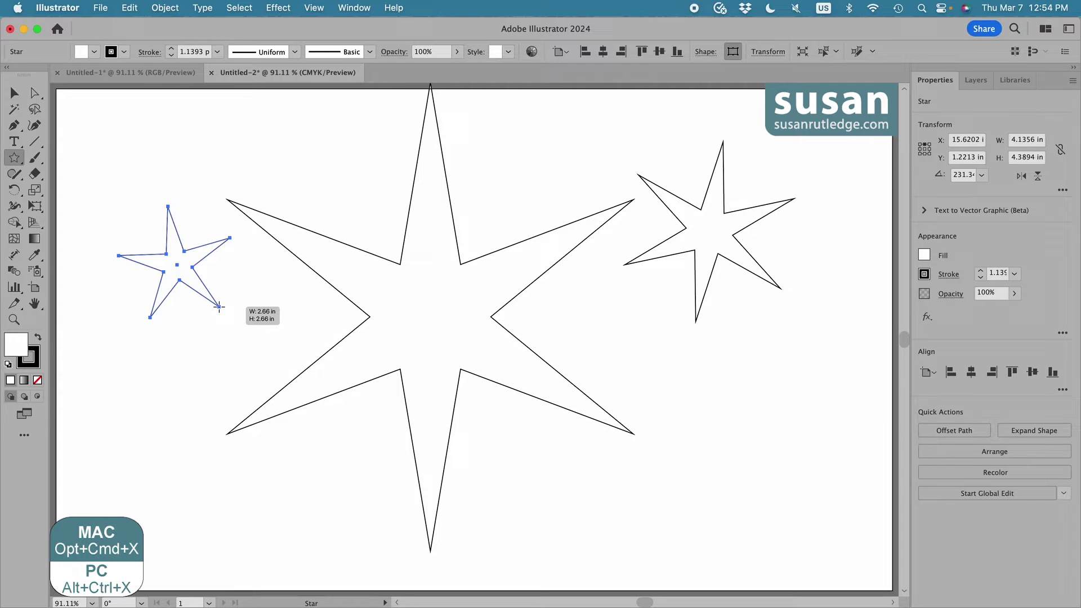
key(alt)
drag(219, 307, 219, 322)
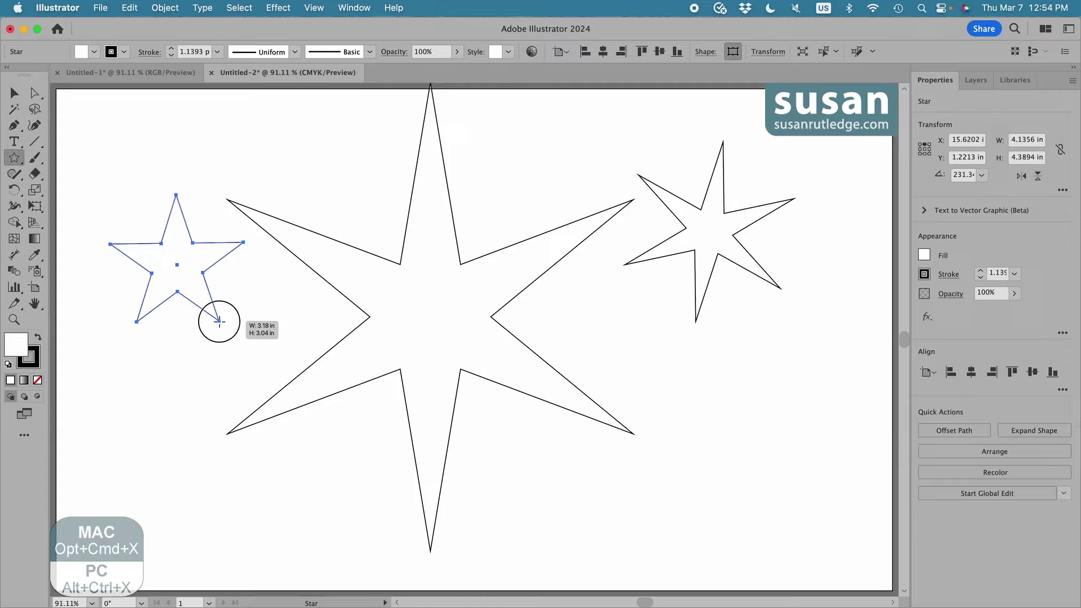
drag(219, 322, 219, 322)
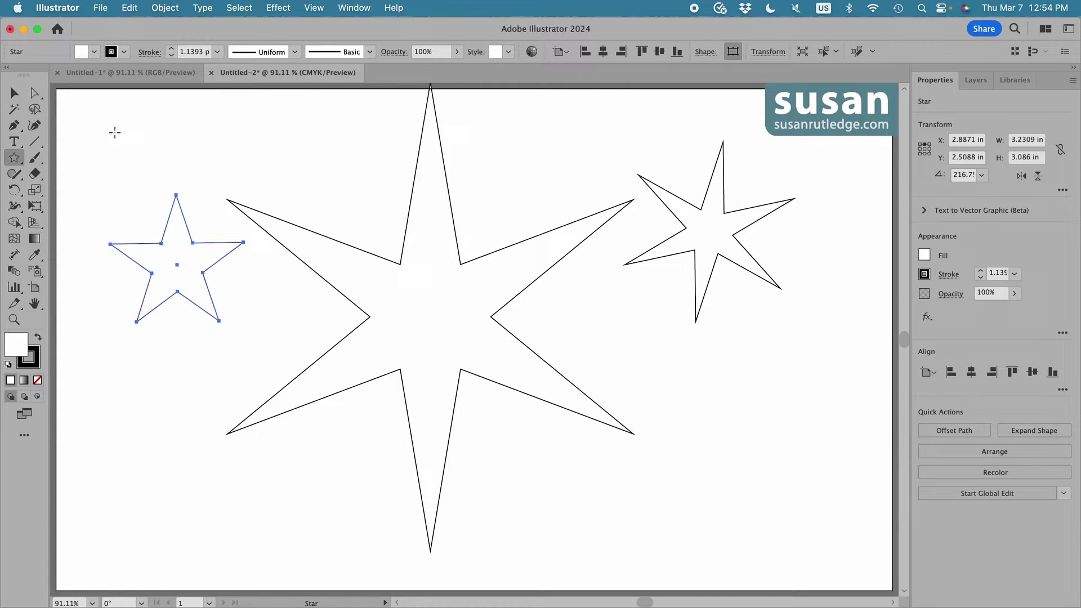
Delete the five-point and tilted stars, then nudge the large star down and right.
click(14, 93)
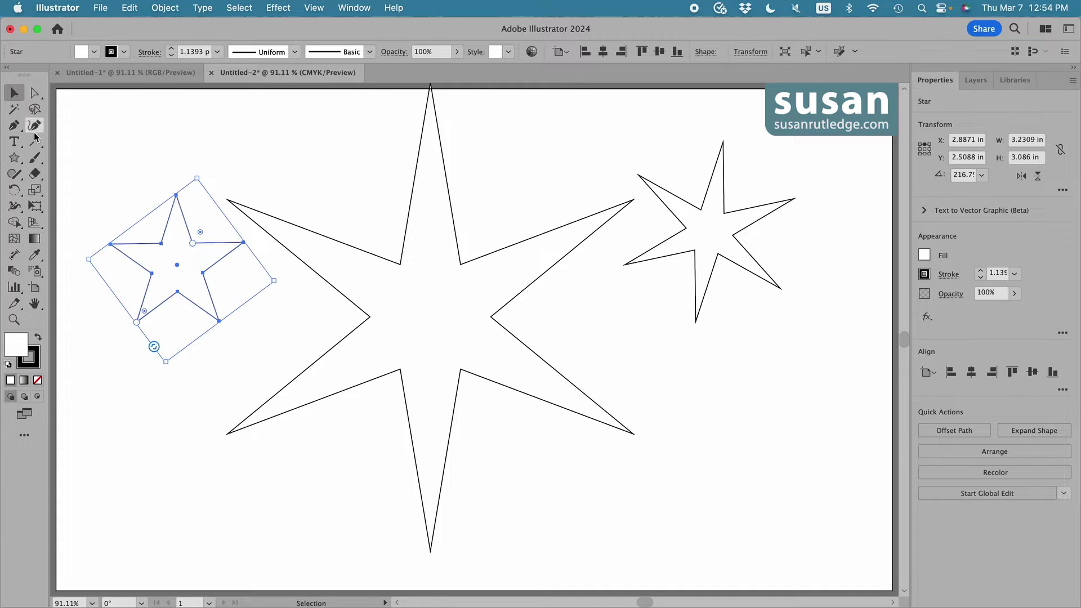
key(Delete)
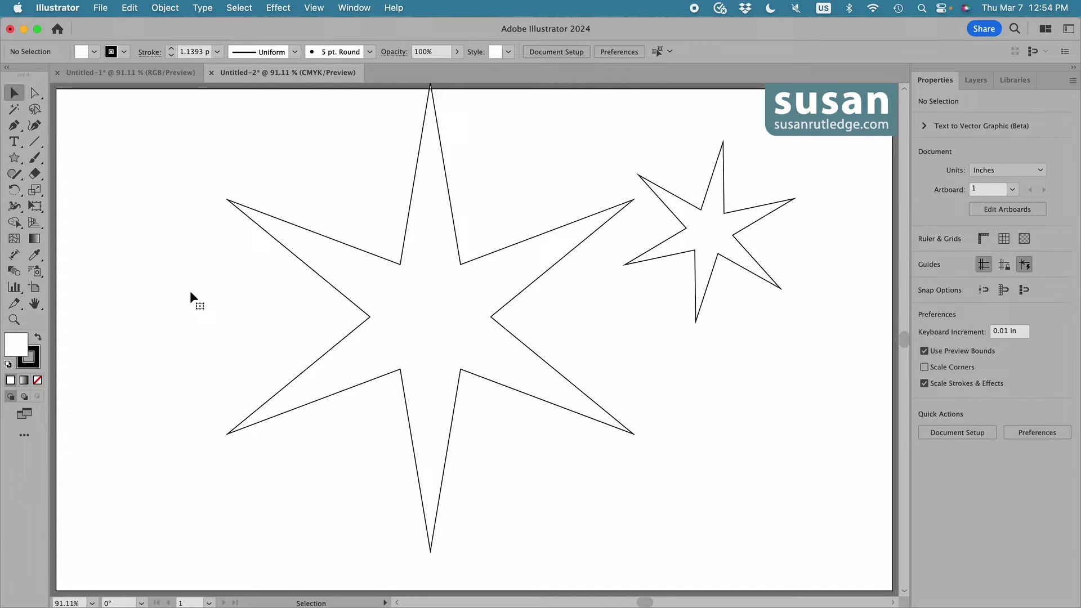
click(710, 231)
key(Delete)
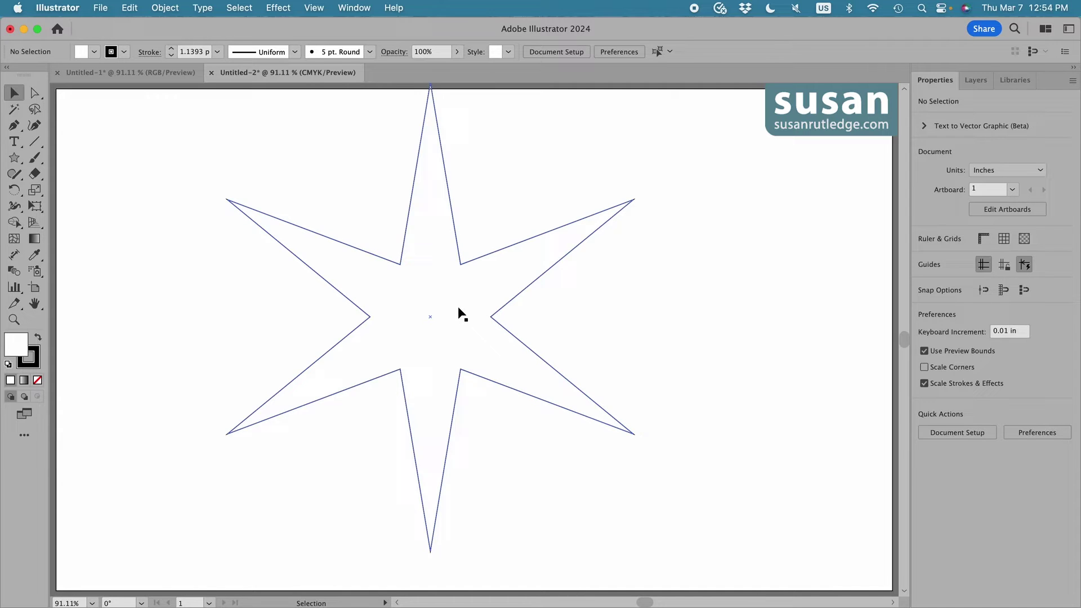
drag(459, 308, 488, 332)
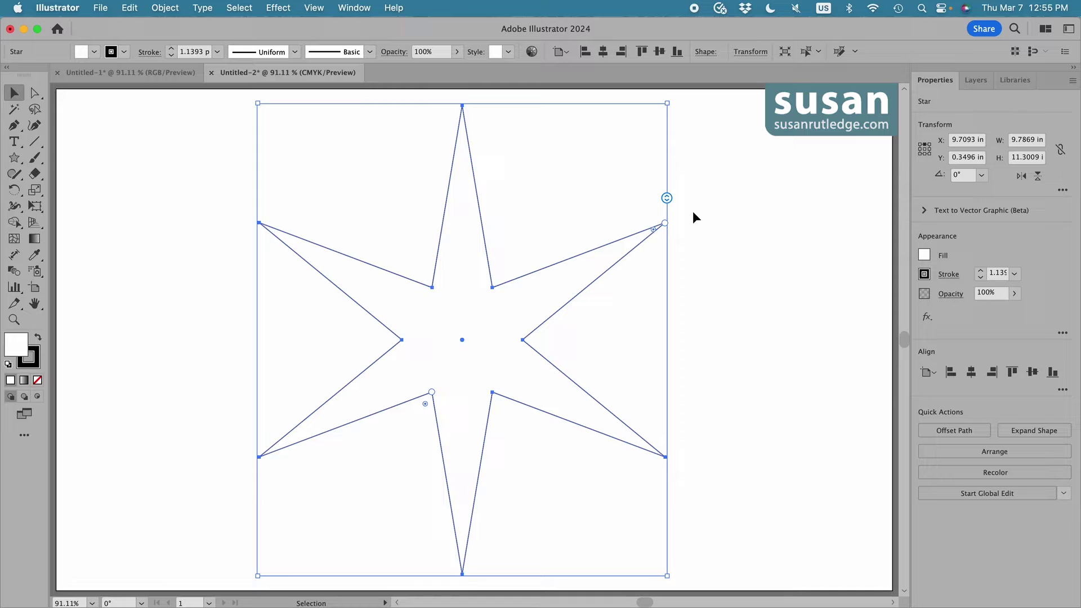
click(314, 9)
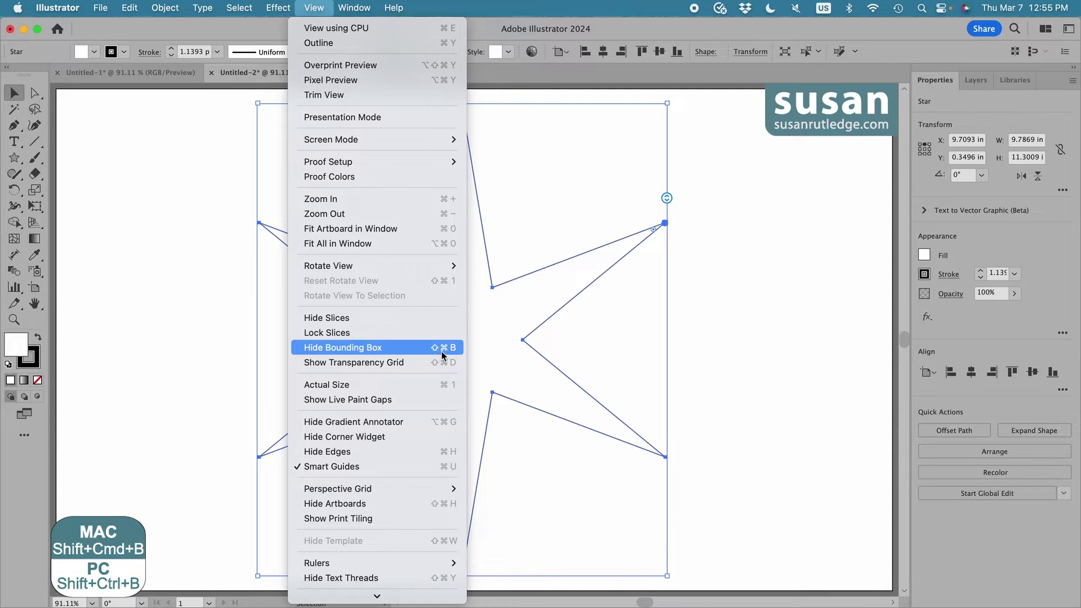
click(490, 366)
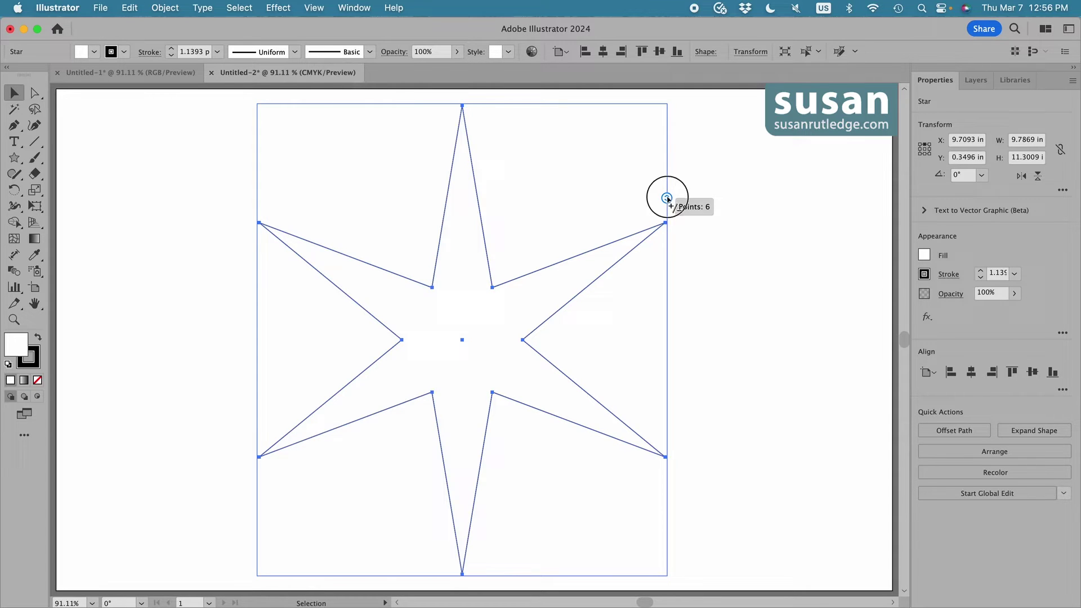
Vary the star's point count between three and 20, settling on 10 points.
drag(667, 201, 669, 164)
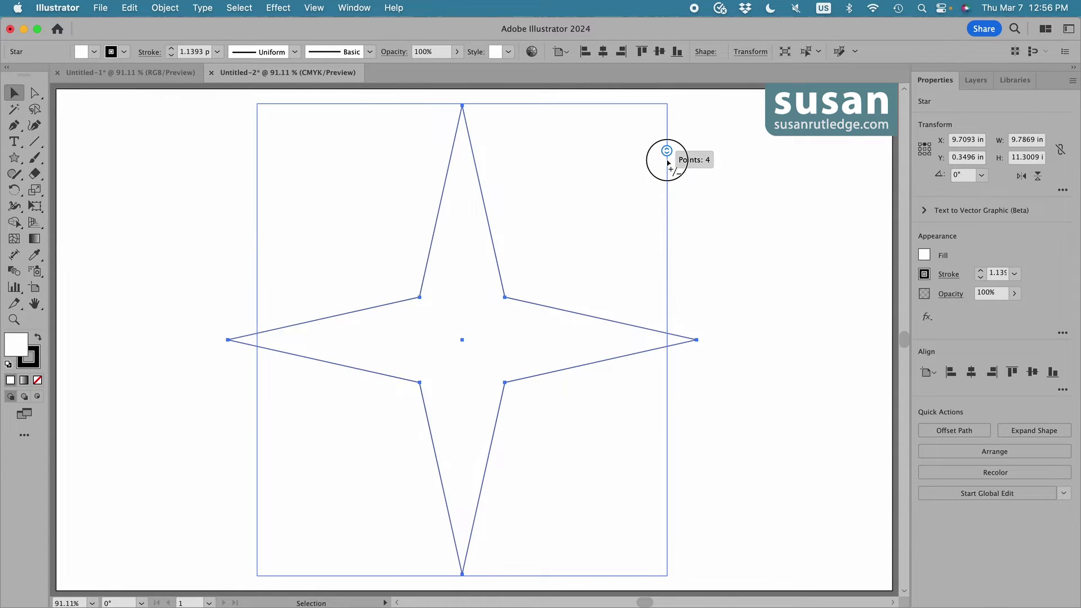
drag(669, 162, 676, 562)
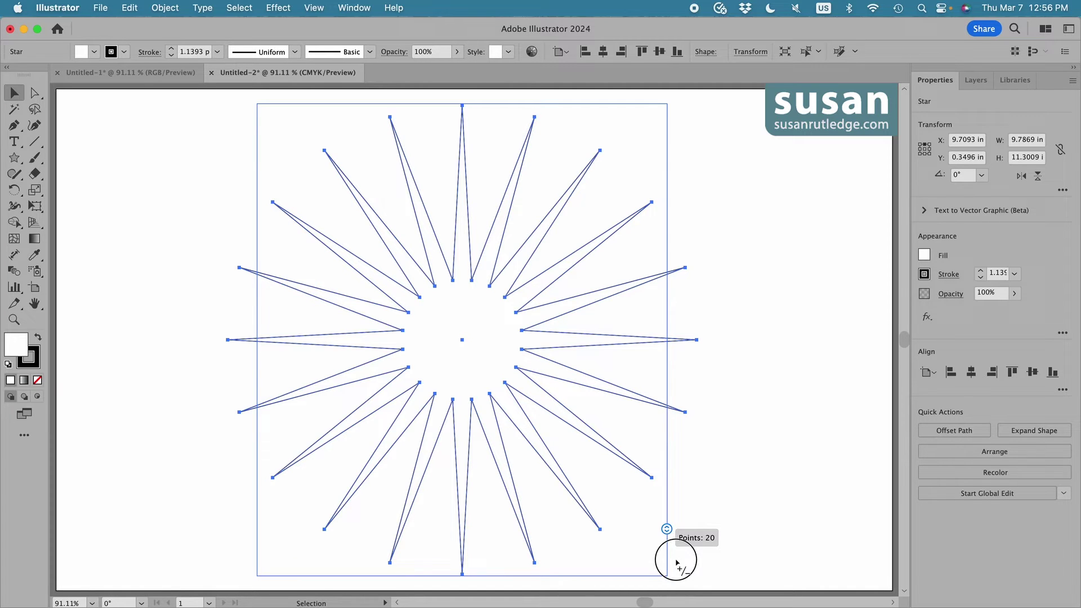
drag(676, 562, 666, 296)
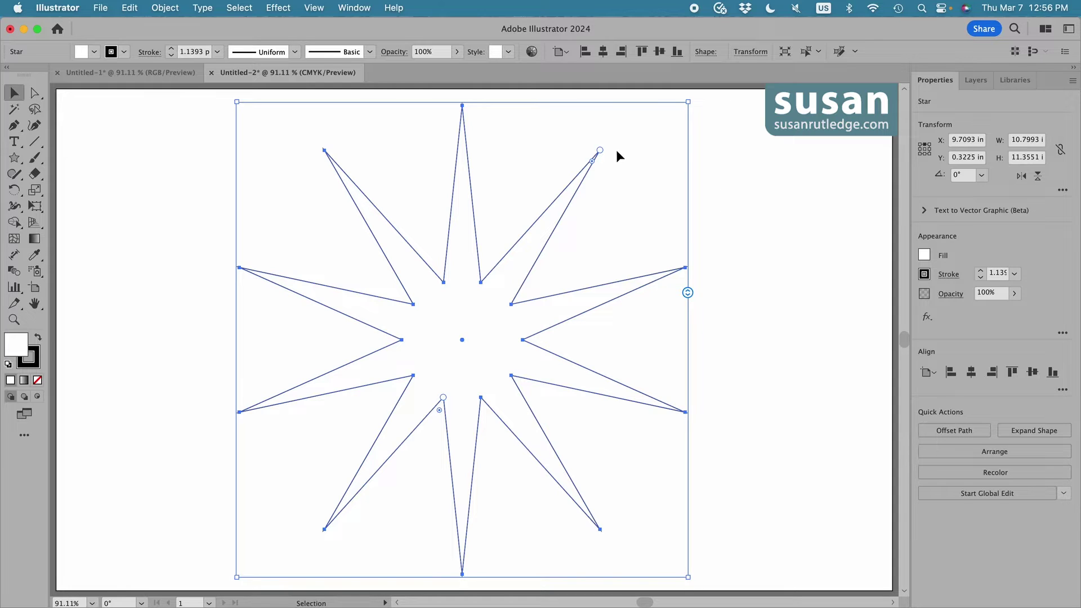
Shrink the star's outer radius, then drag it back out to an R1 of 5.56 in.
drag(600, 150, 600, 151)
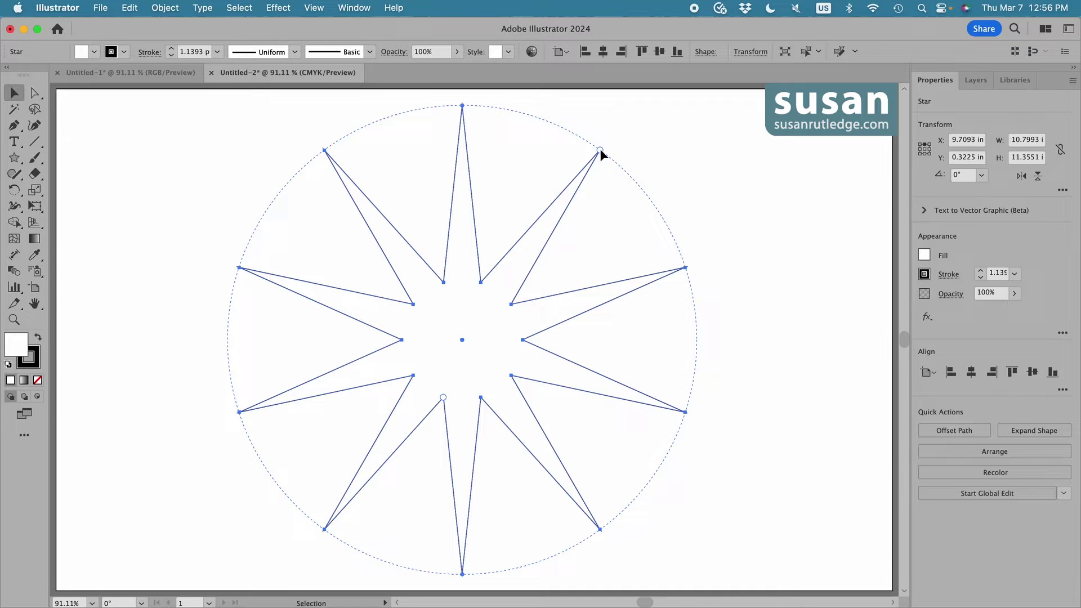
click(600, 150)
drag(600, 149, 567, 202)
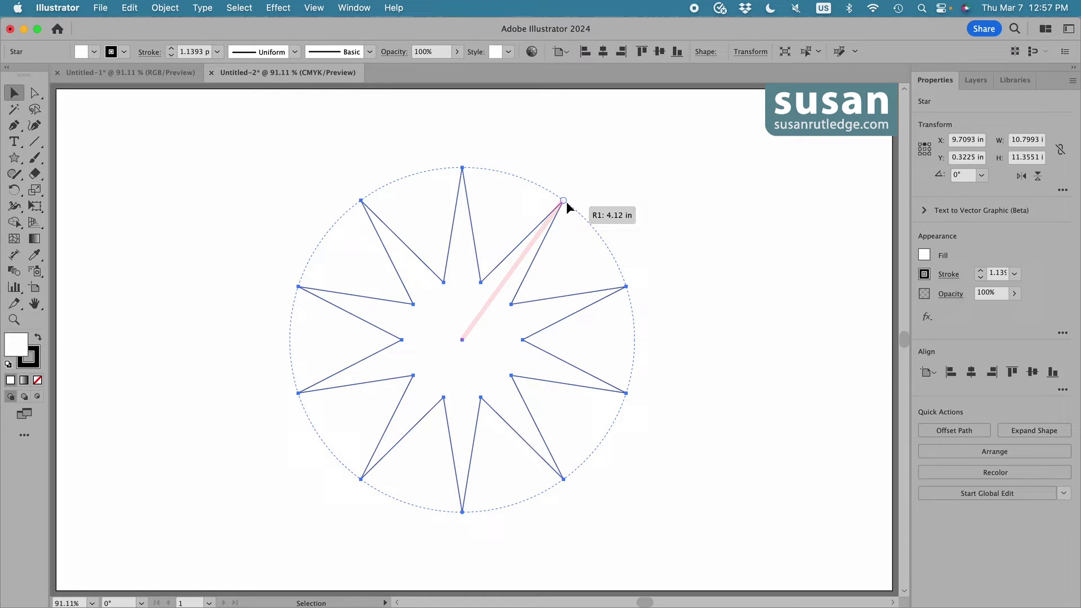
drag(567, 205, 602, 154)
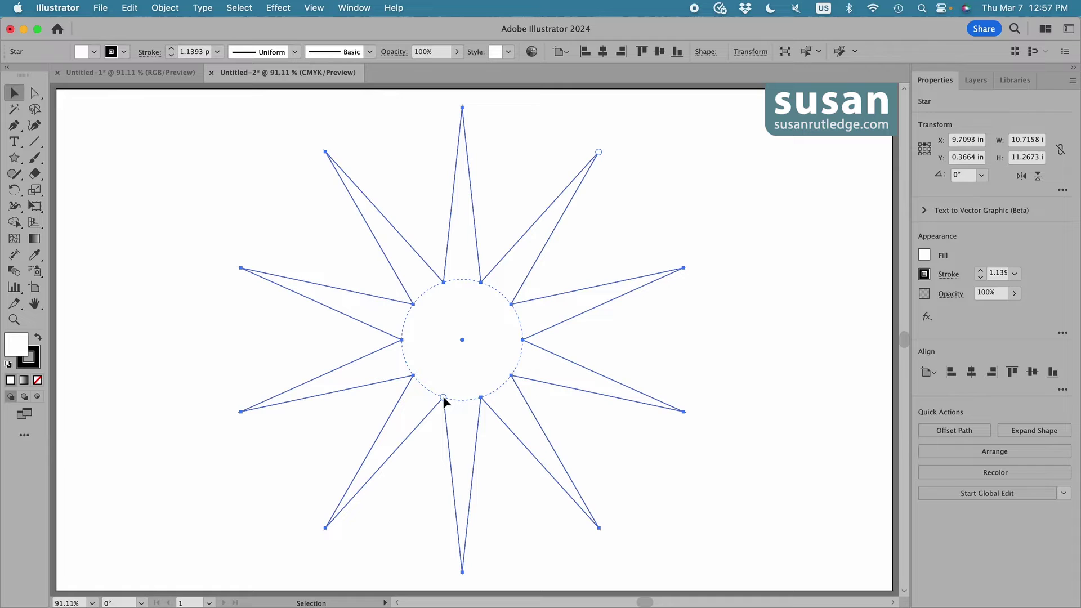
Drag the inner-radius handle so the ten points become short and broad, about 10.60 by 11.15 in.
drag(444, 398, 425, 497)
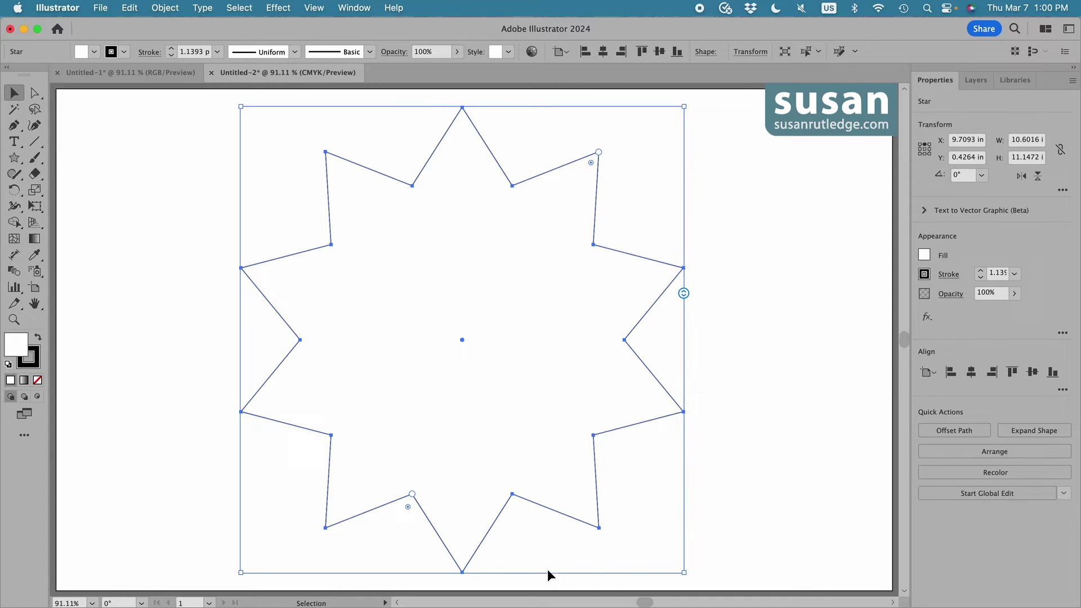
click(739, 332)
click(34, 93)
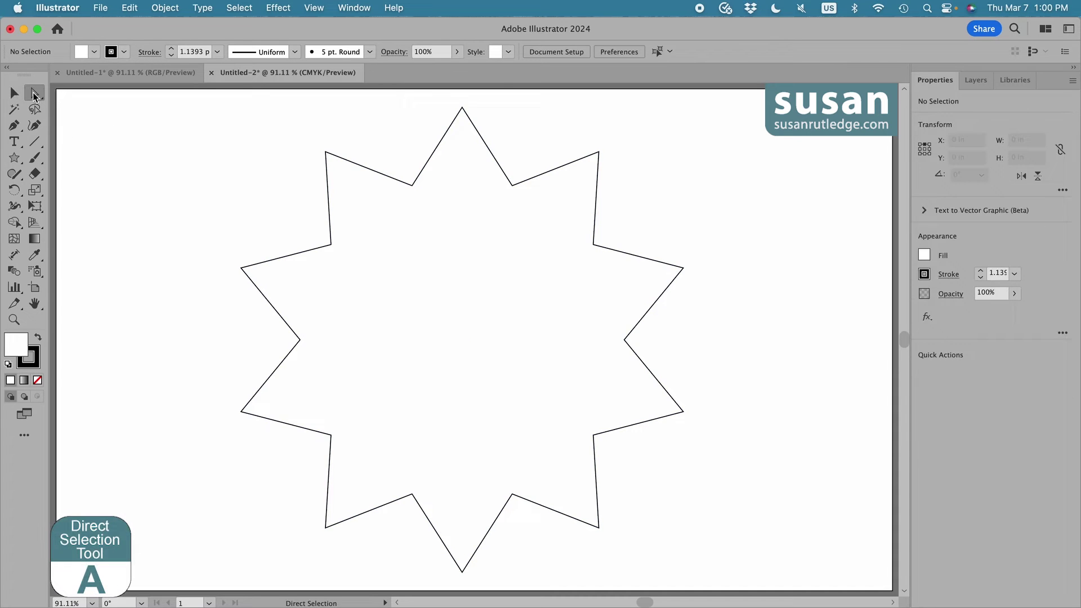
drag(307, 117, 648, 200)
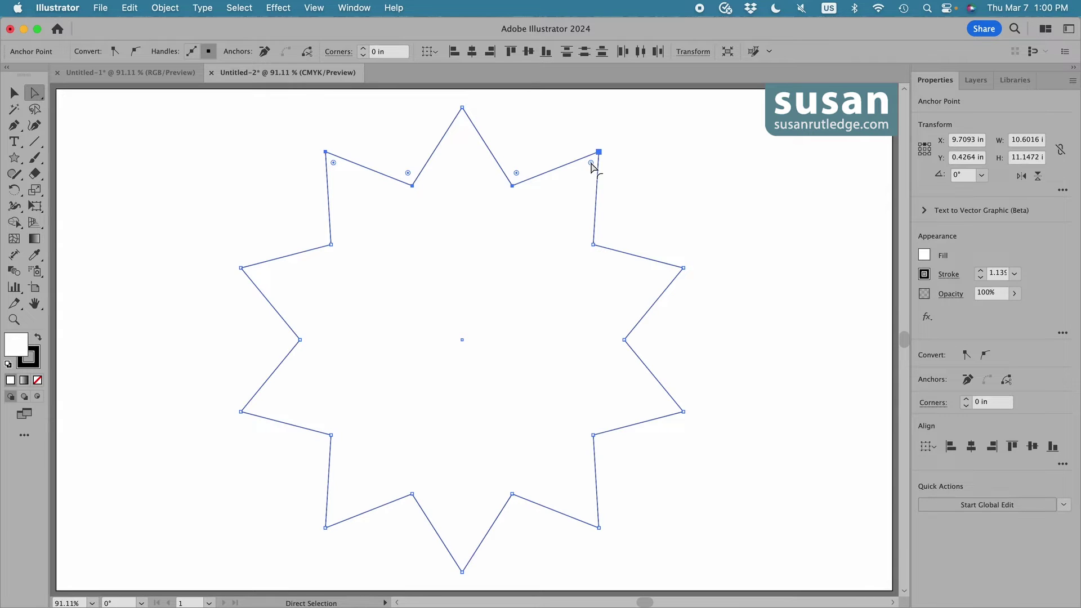
drag(591, 163, 571, 210)
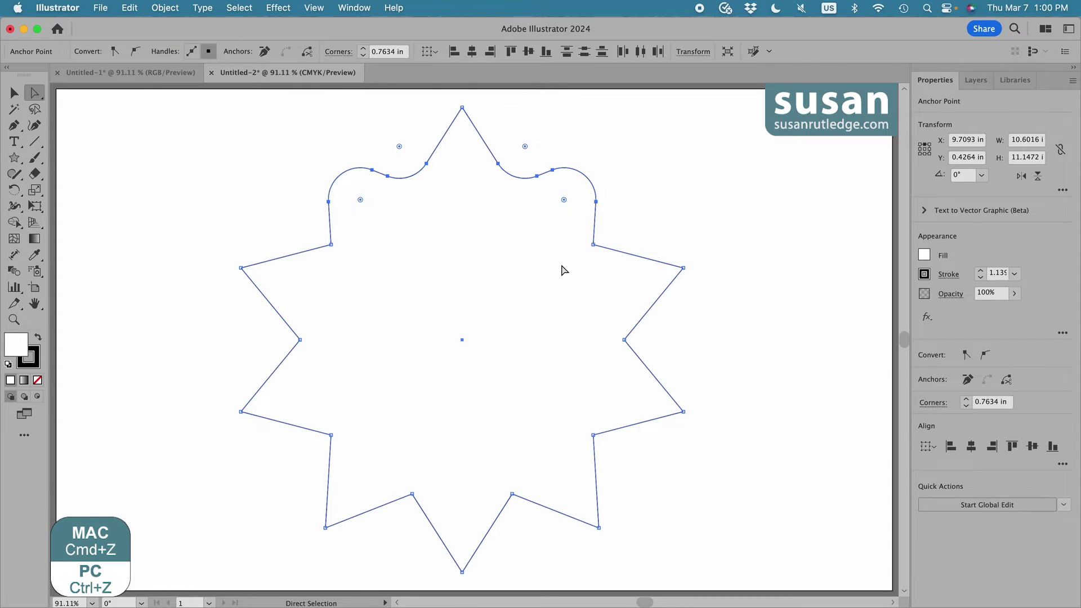
key(super+z)
key(super+z)
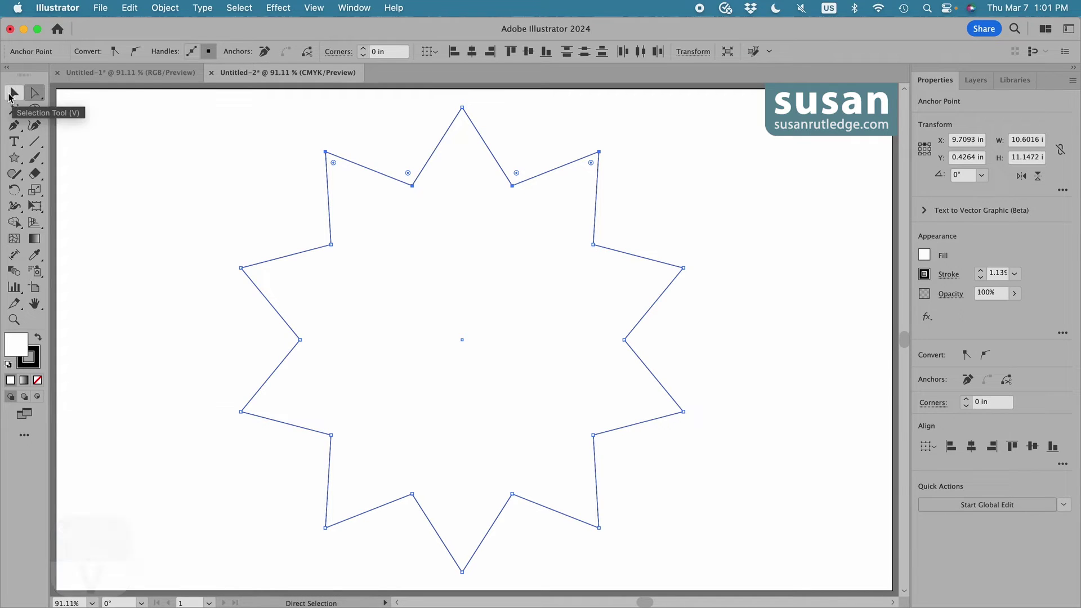
Round the star's inner corners to 1.21 in and its outer points, forming a wavy badge.
click(14, 94)
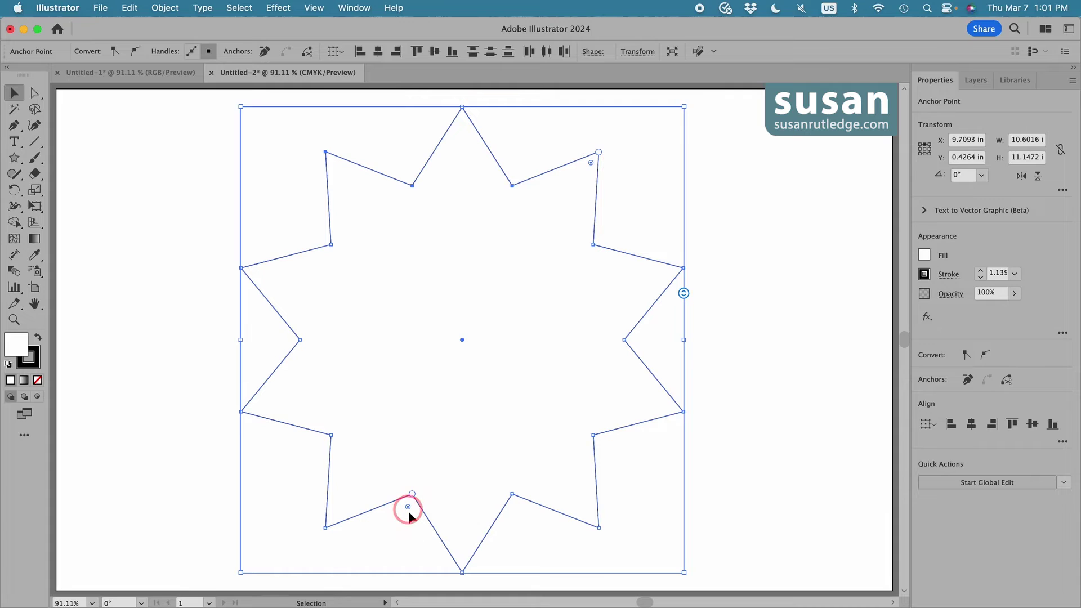
drag(408, 507, 411, 506)
drag(408, 506, 398, 539)
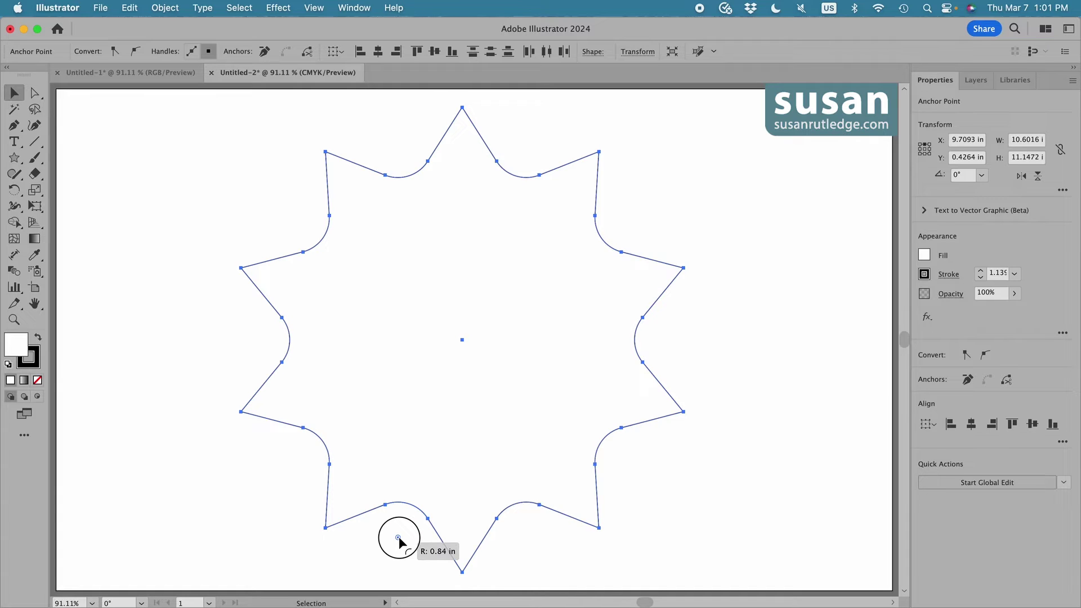
drag(398, 539, 392, 557)
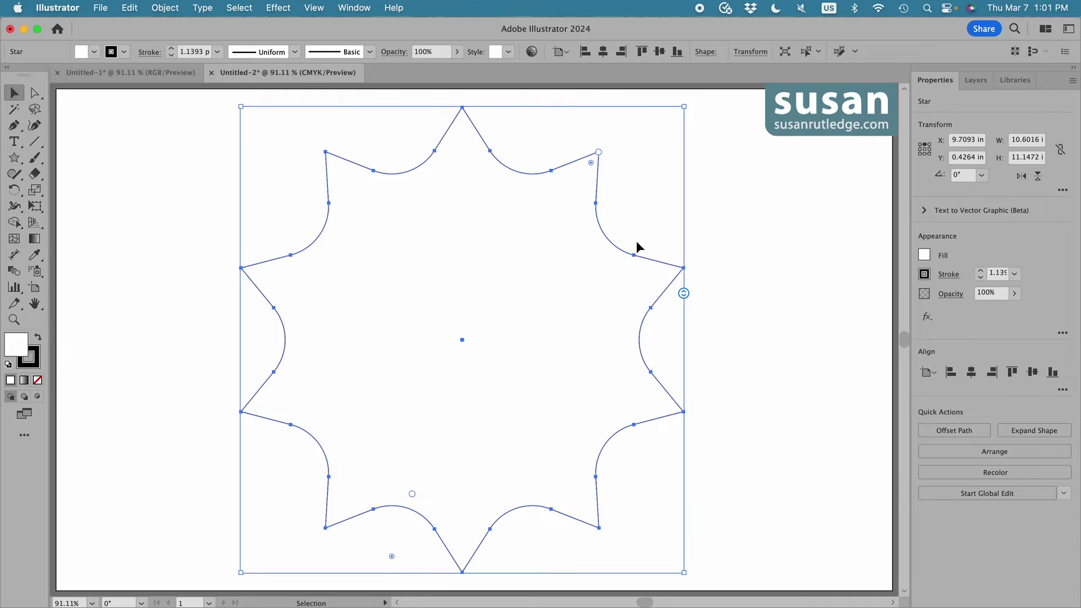
drag(591, 164, 575, 198)
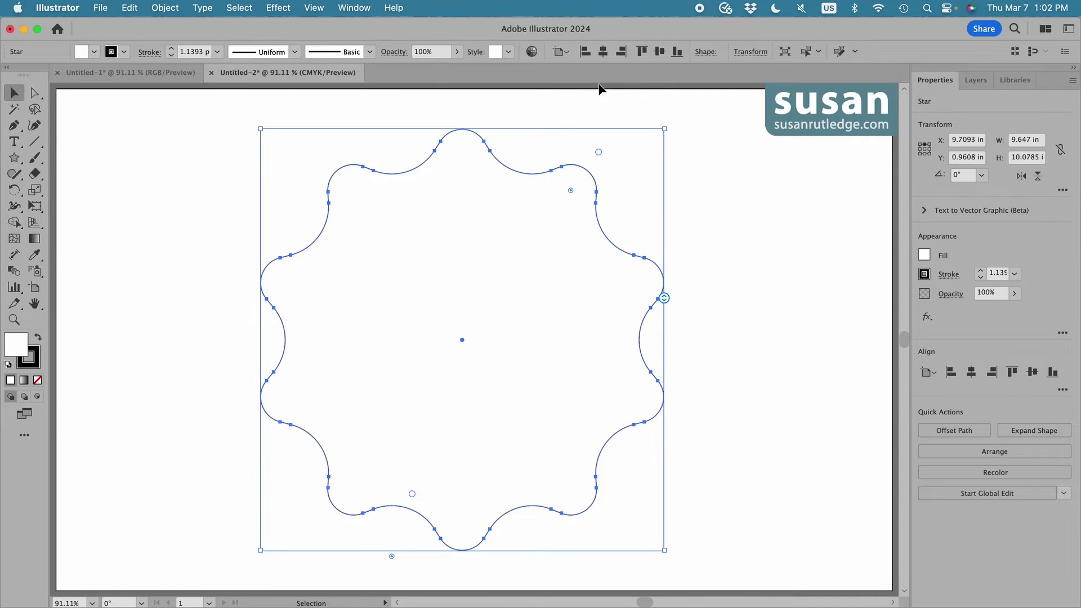
Display Shape Properties: 10 points, radii 5.56 and 3.87 in, corner radii 0.61 and 1.21 in.
click(354, 7)
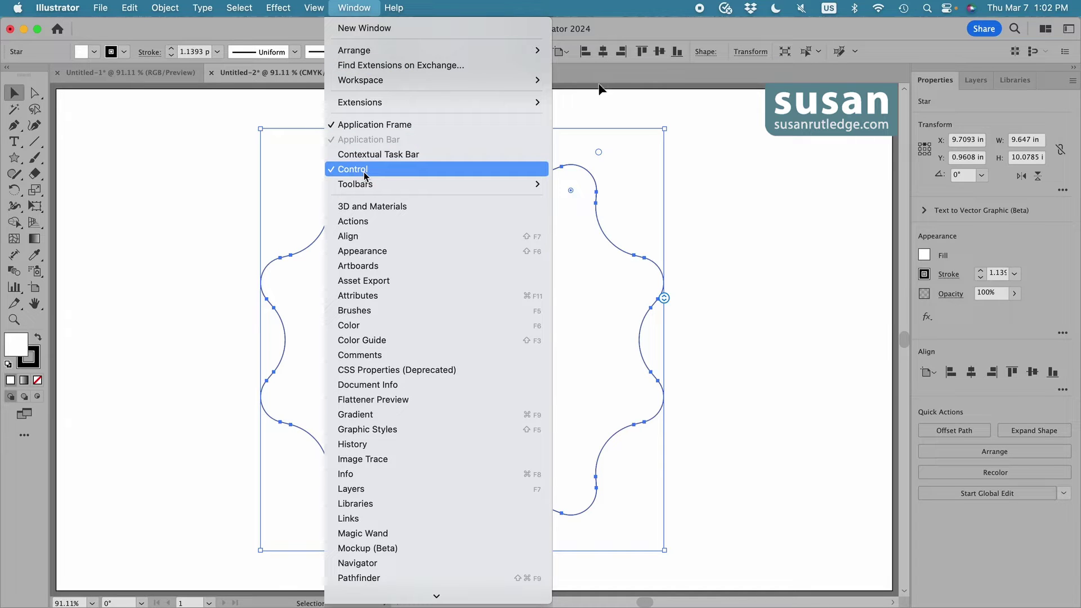
click(558, 82)
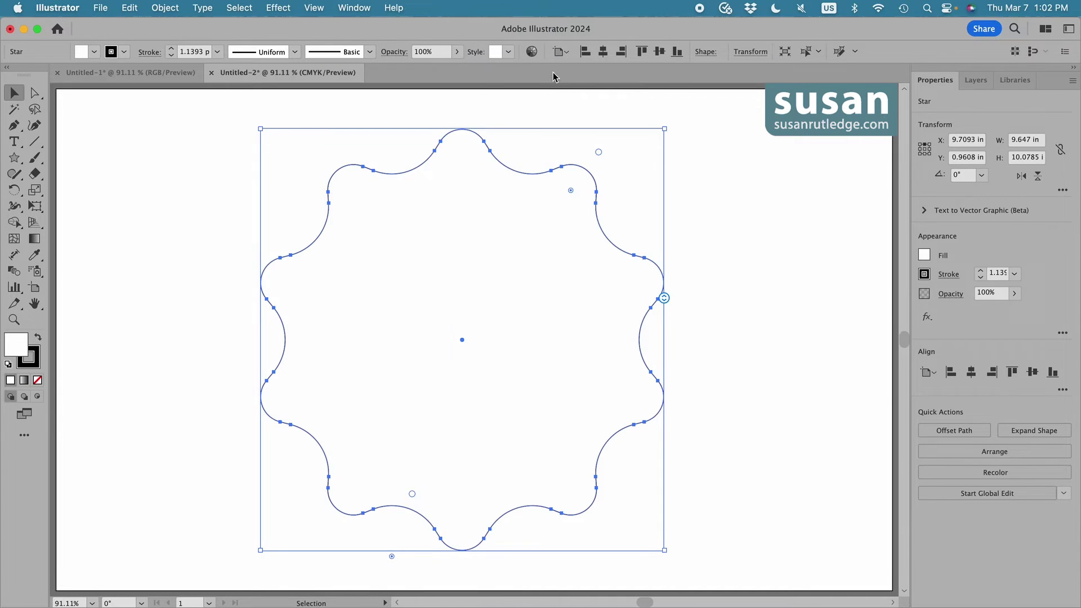
click(706, 55)
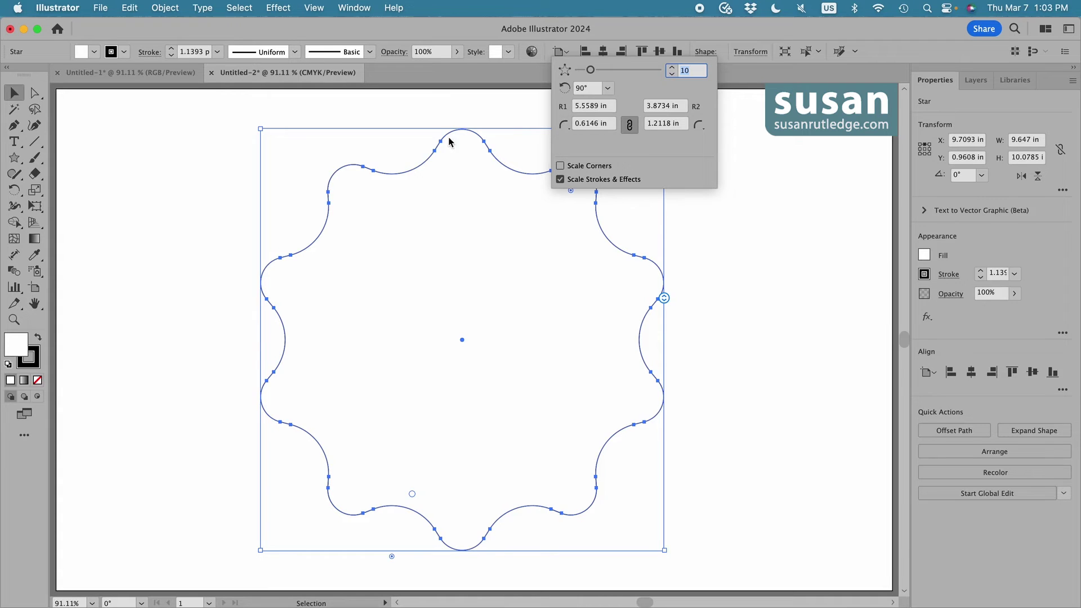
Set both the R1 outer and R2 inner corner types to Inverted Round, then deselect.
click(565, 127)
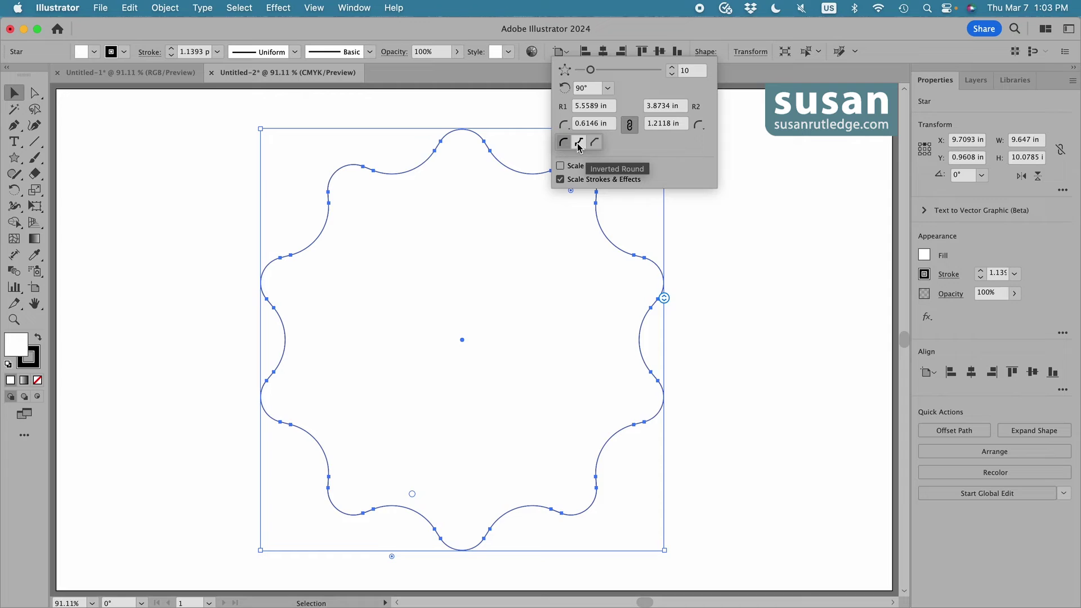
click(580, 144)
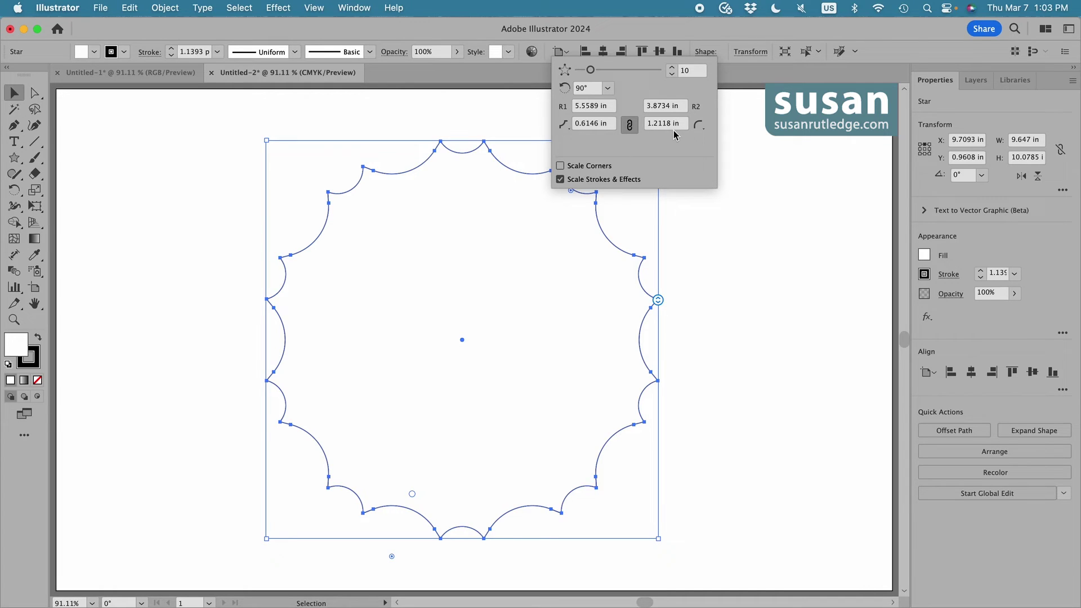
click(699, 124)
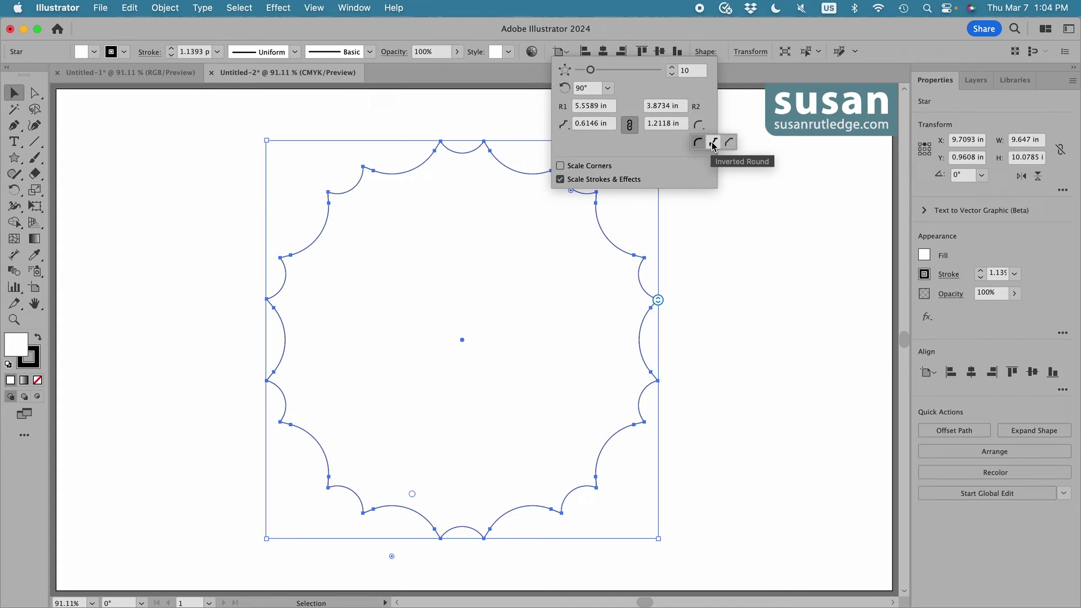
click(713, 144)
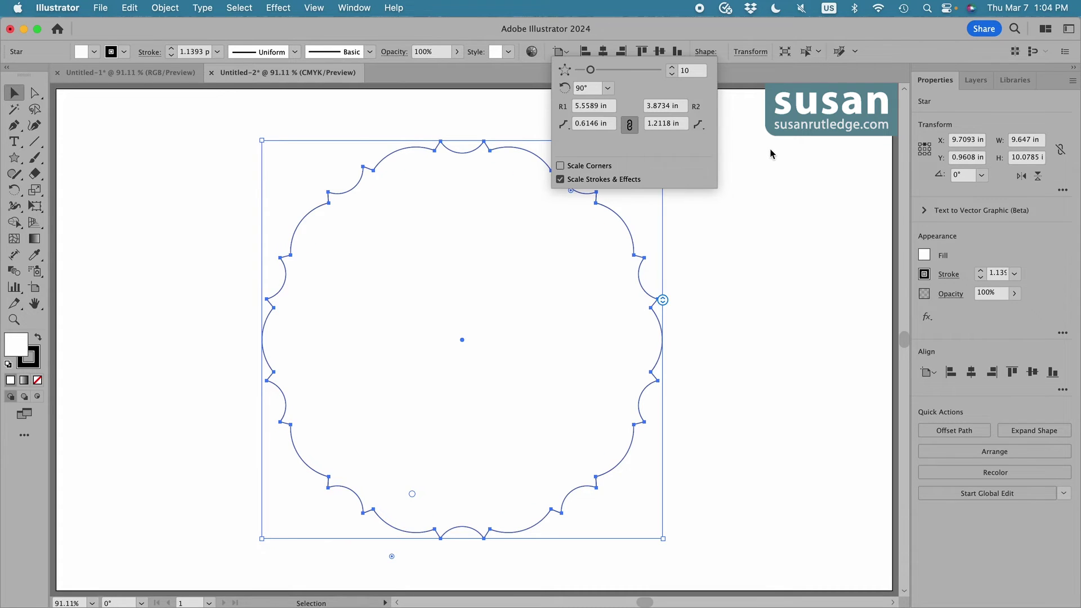
click(734, 143)
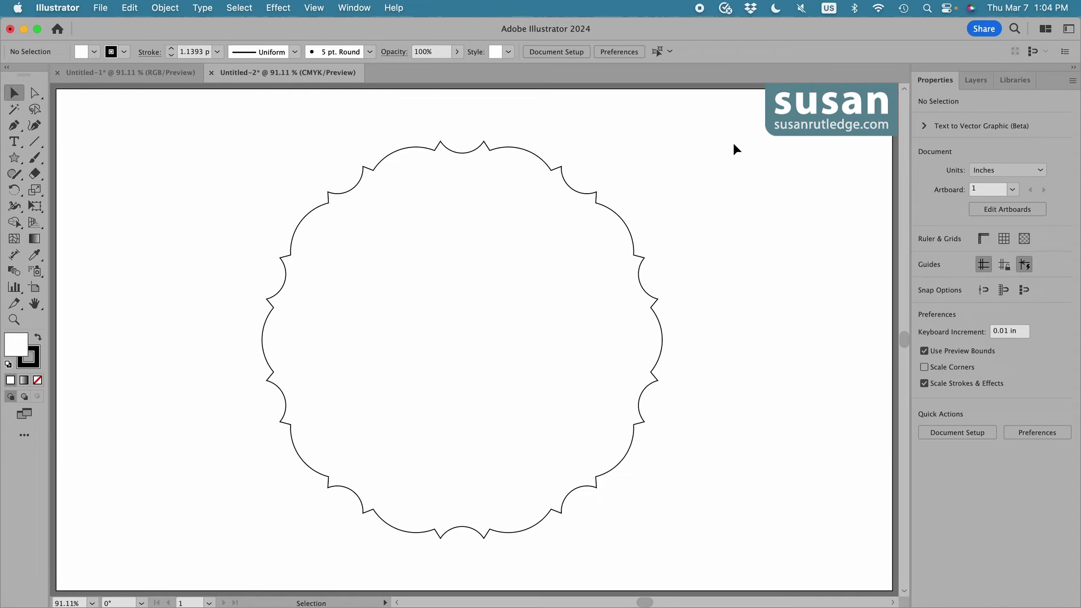
Draw a new star on the empty artboard, adding extra points with Up Arrow.
click(525, 149)
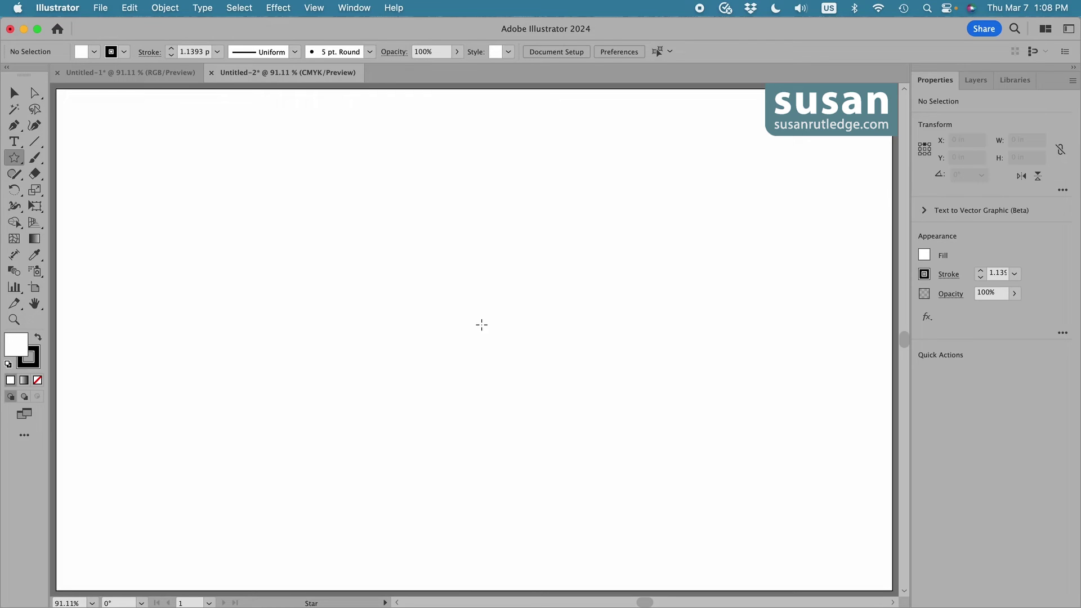
click(466, 307)
drag(466, 308, 554, 402)
key(Up)
key(Up)
key(Up)
key(Up)
key(Up)
key(Up)
key(Up)
key(Up)
key(Up)
key(Up)
key(Up)
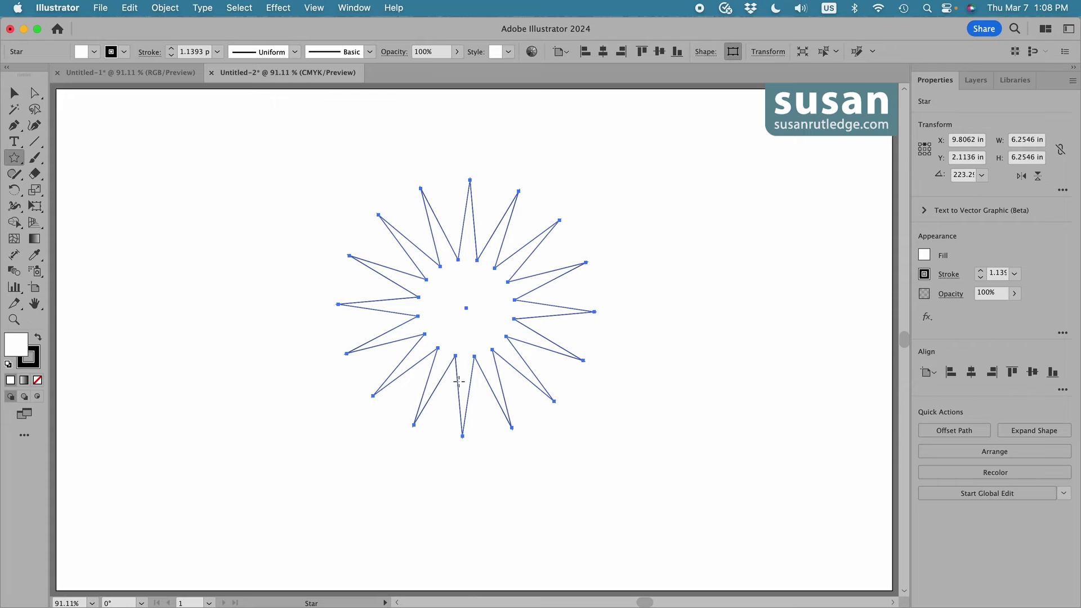
click(14, 93)
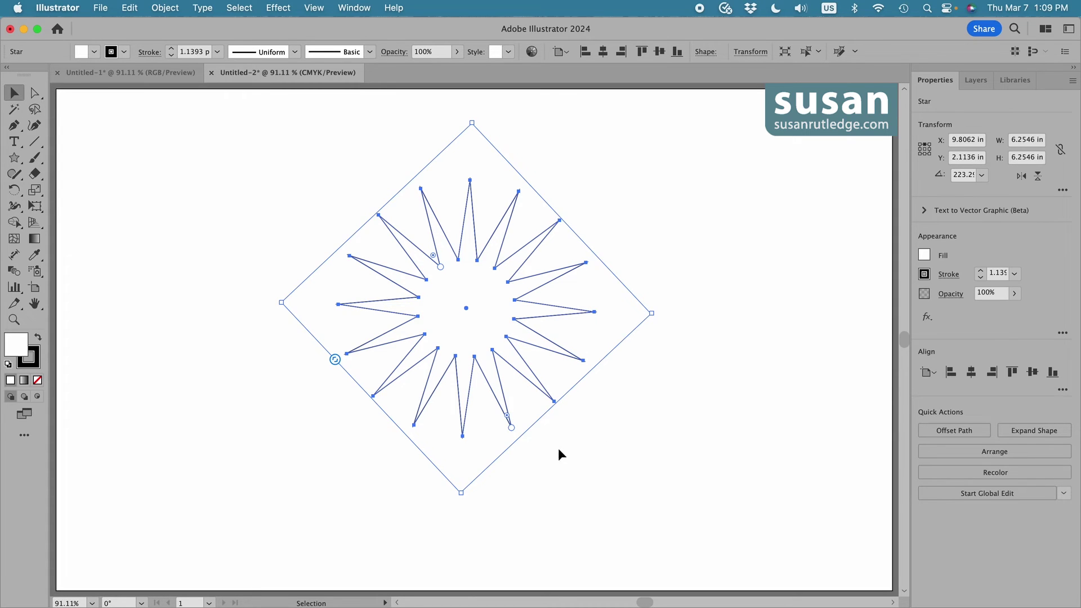
Adjust the star's radii and round its corners into a wavy 16-point badge.
drag(514, 429, 556, 477)
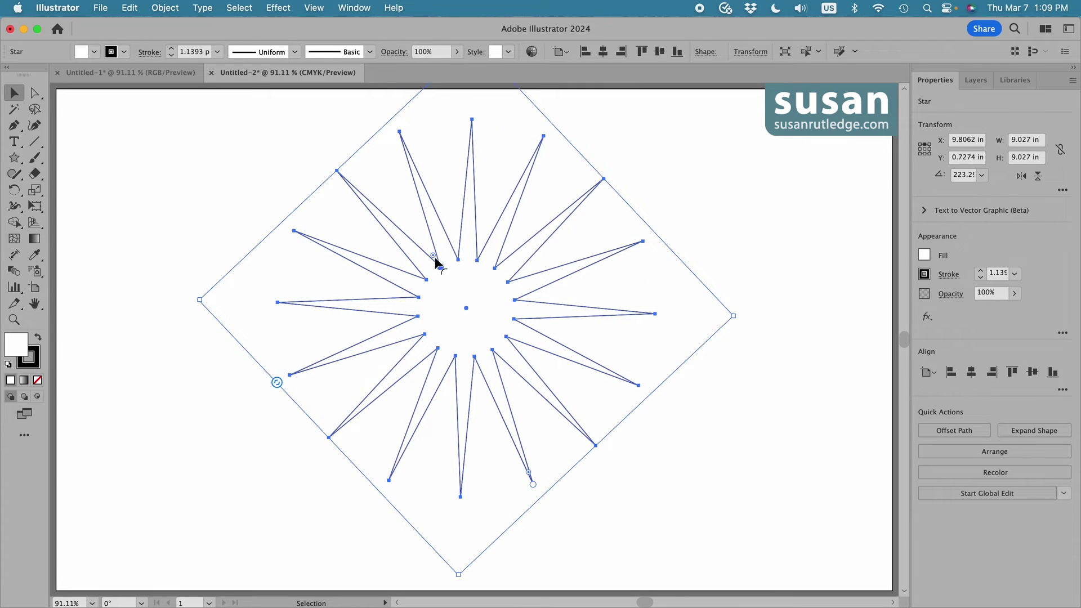
drag(436, 259, 362, 176)
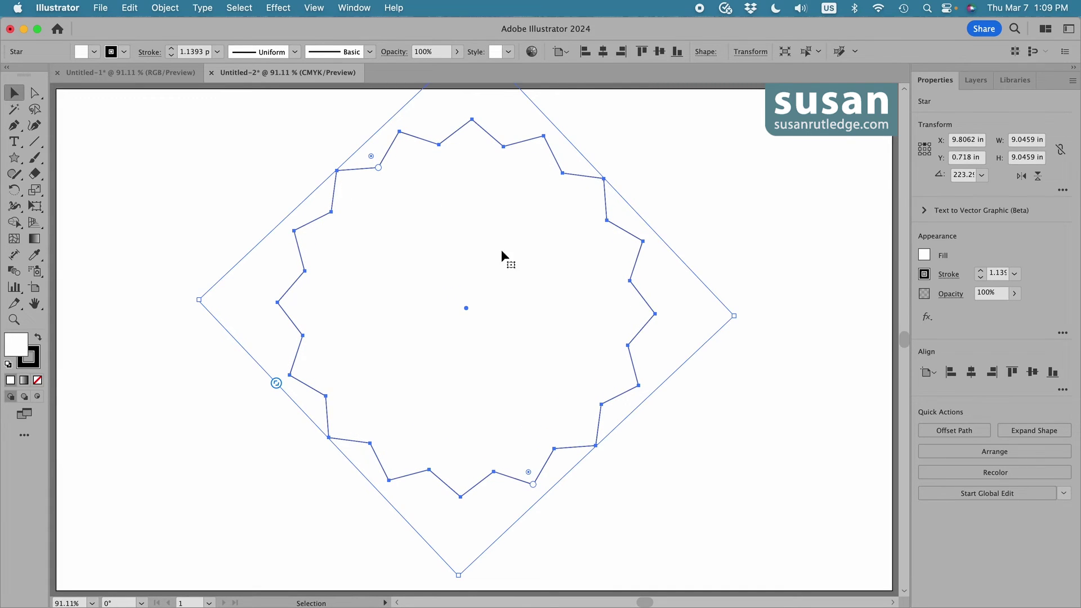
drag(529, 471, 527, 467)
drag(372, 161, 374, 164)
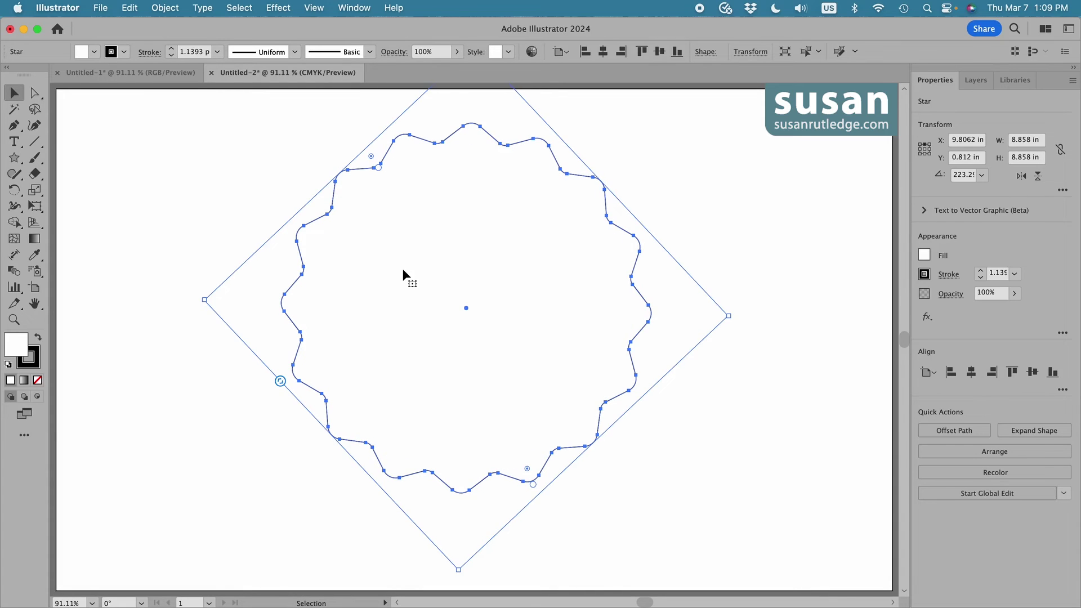
Increase the star's point count beyond 16 and switch its corner style to Chamfer, then deselect.
click(705, 52)
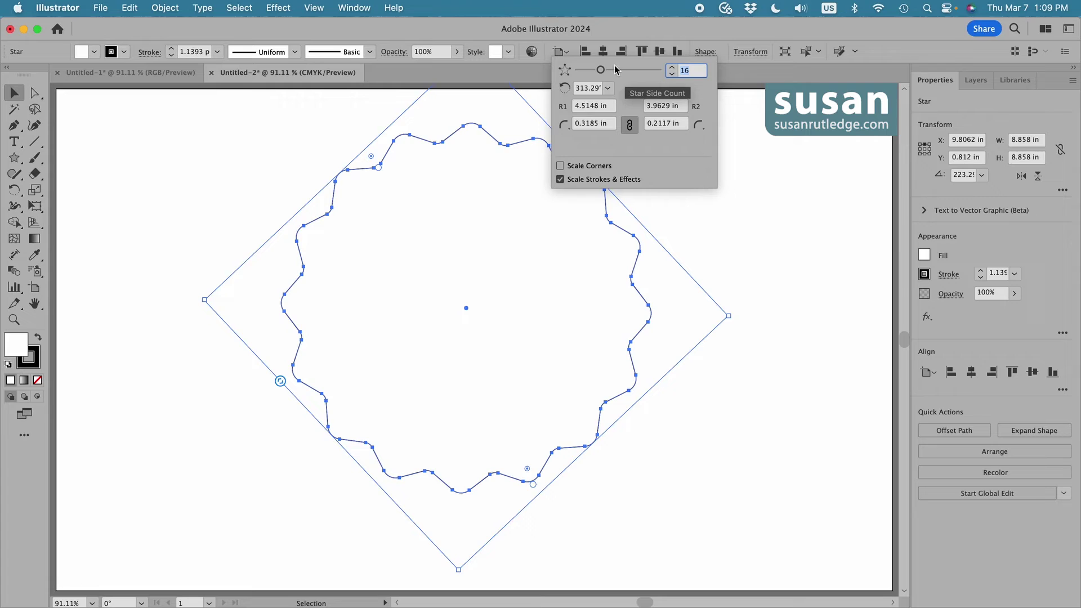
drag(602, 69, 619, 74)
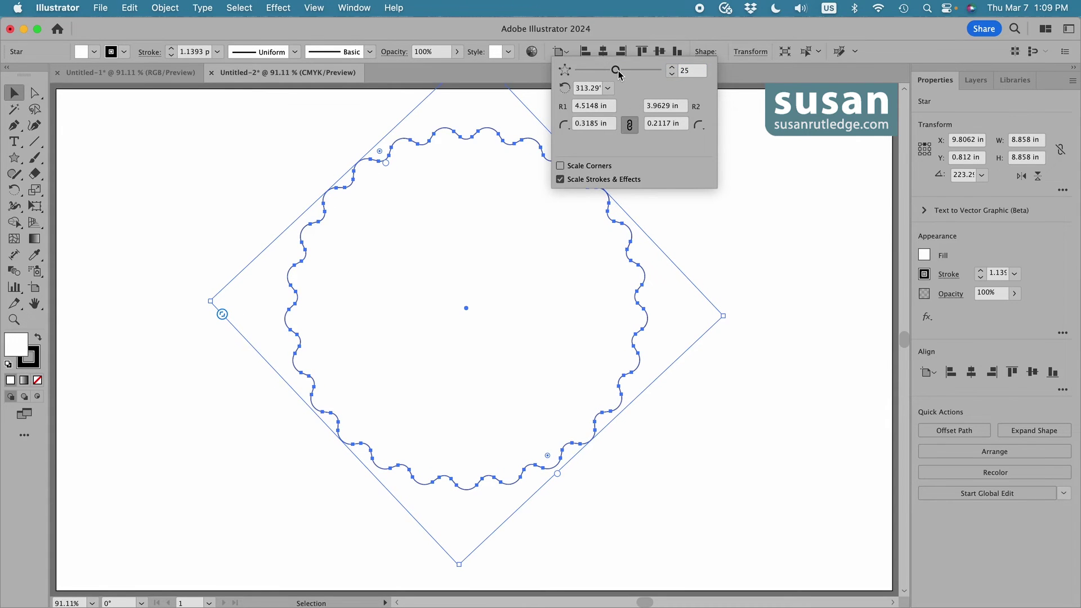
click(563, 124)
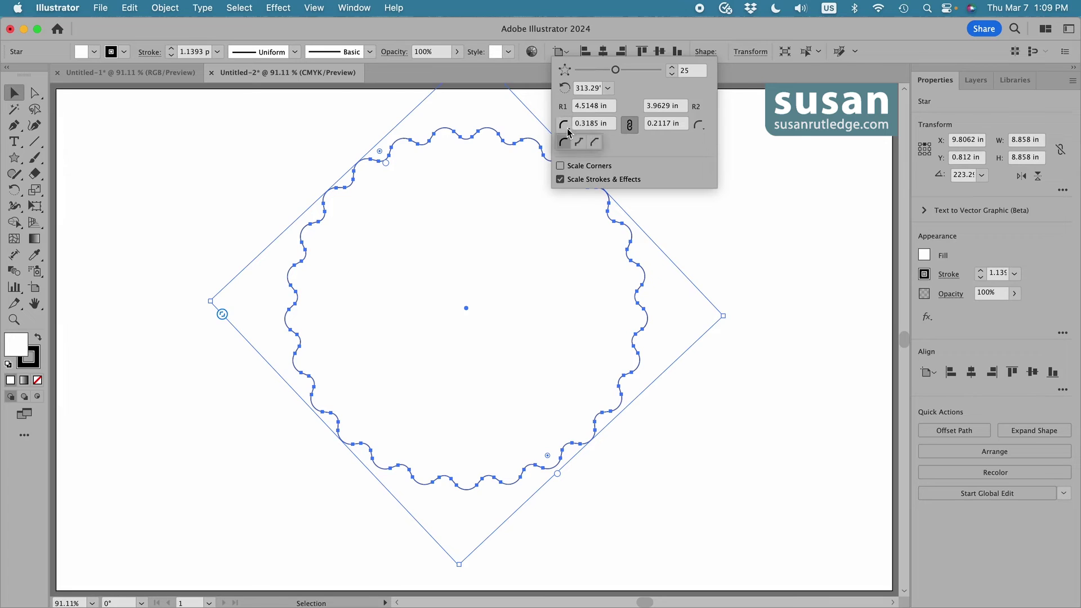
click(596, 143)
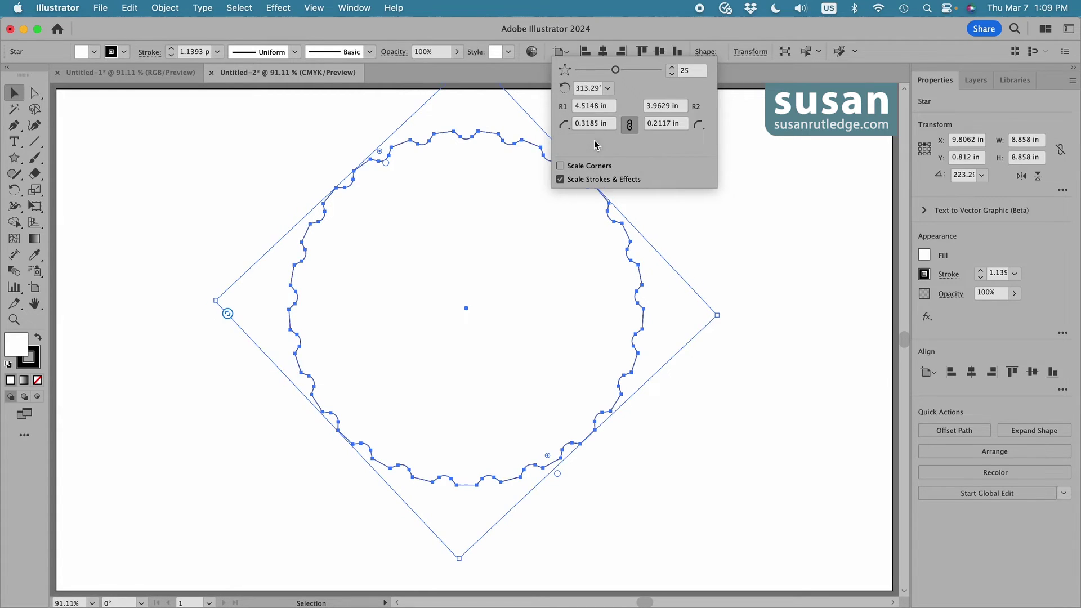
click(699, 123)
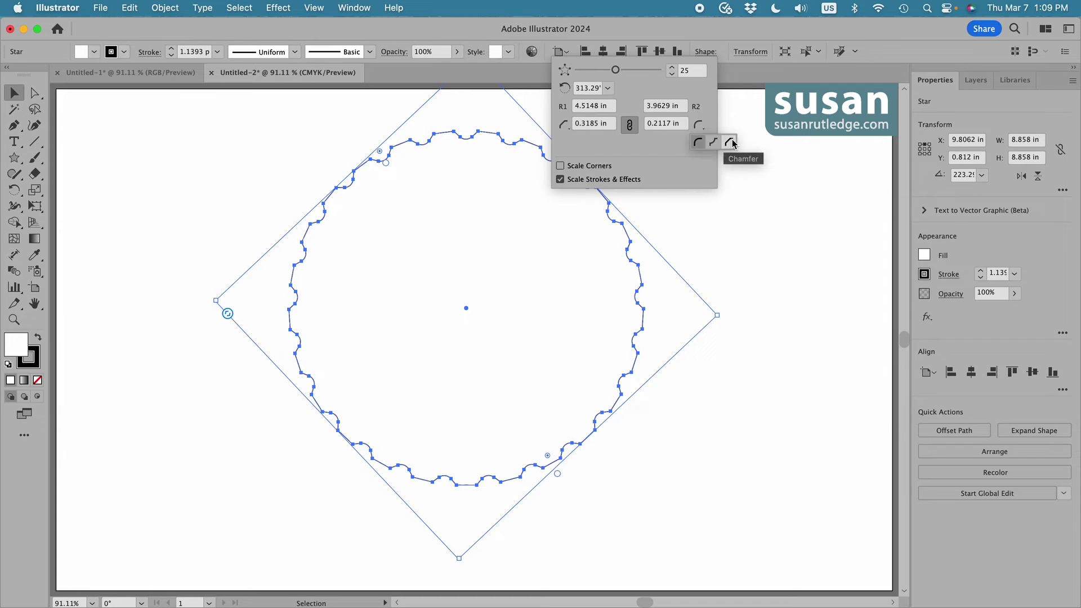
click(732, 142)
click(730, 203)
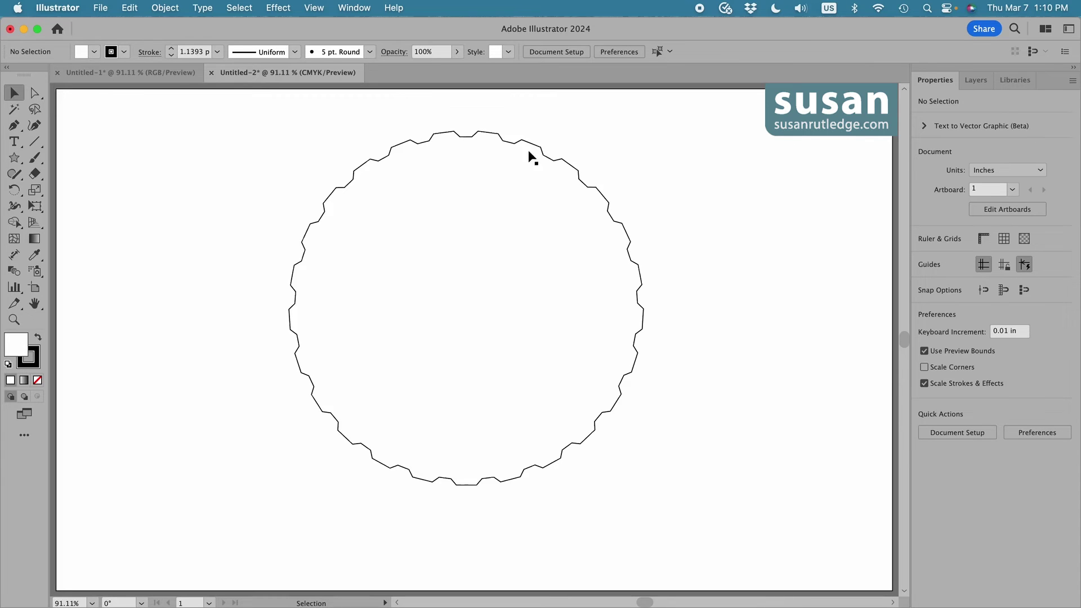
Delete the chamfered star and draw a five-point star on the left of the artboard.
click(505, 144)
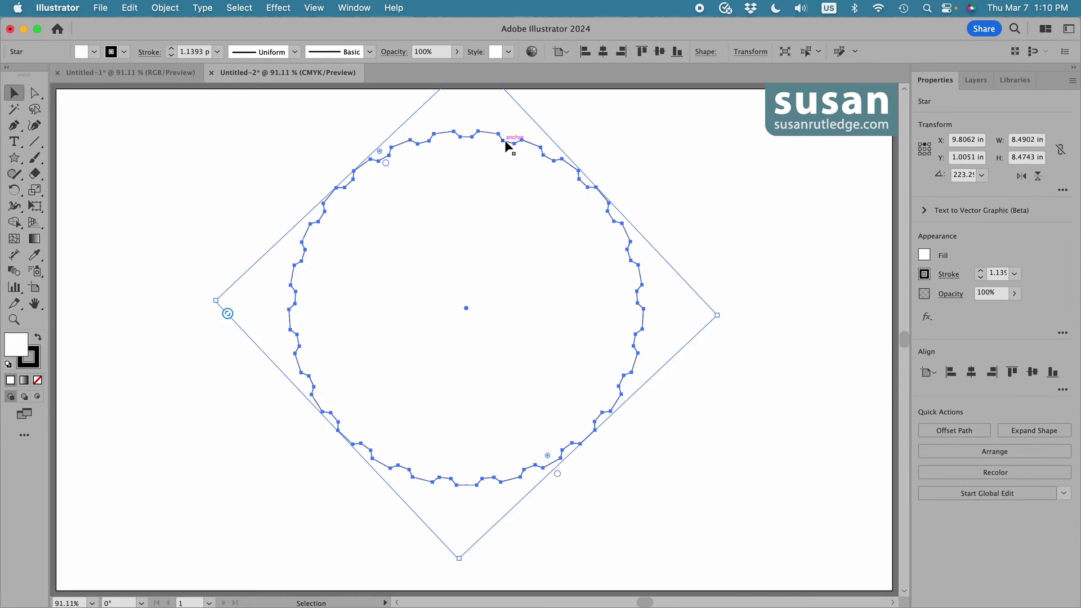
key(Delete)
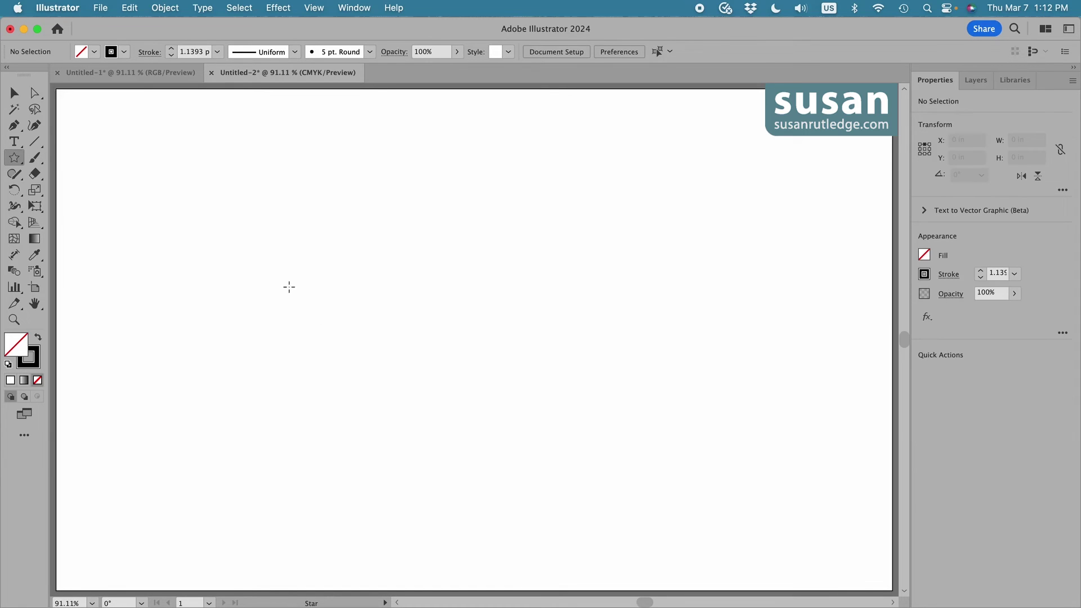
click(290, 286)
drag(290, 286, 355, 355)
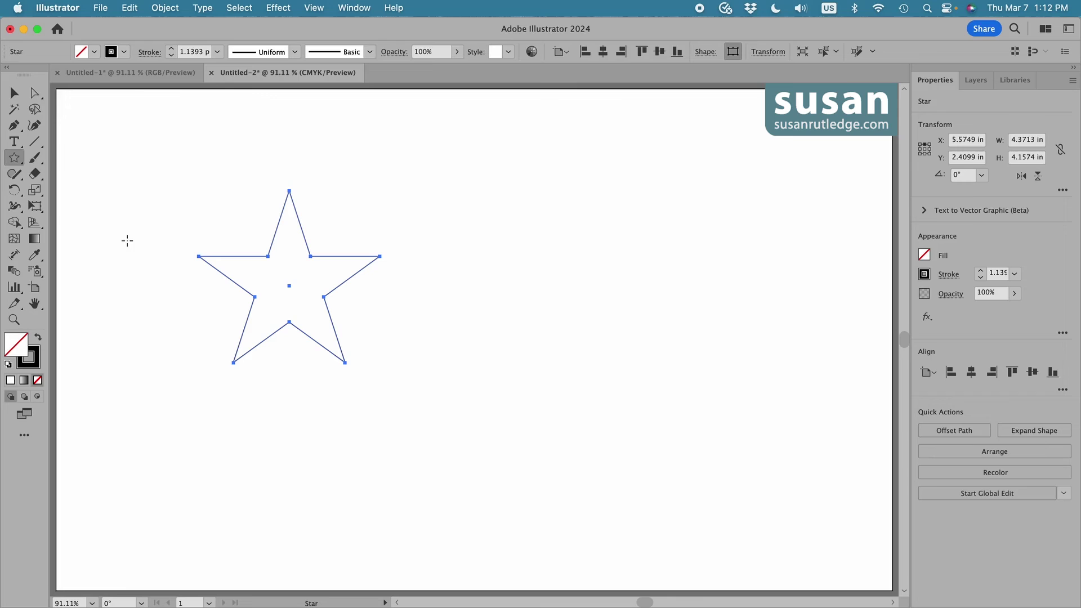
Draw a circle to the right of the star with the Ellipse tool.
click(18, 159)
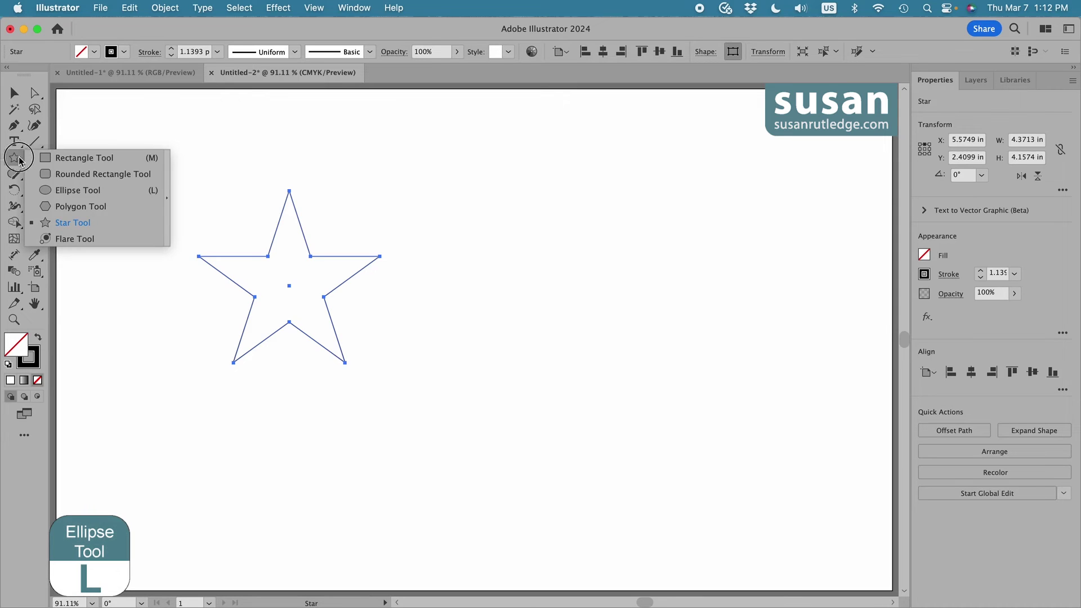
click(79, 190)
drag(610, 290, 685, 355)
Select the star and circle together and align them on horizontal and vertical centres.
key(v)
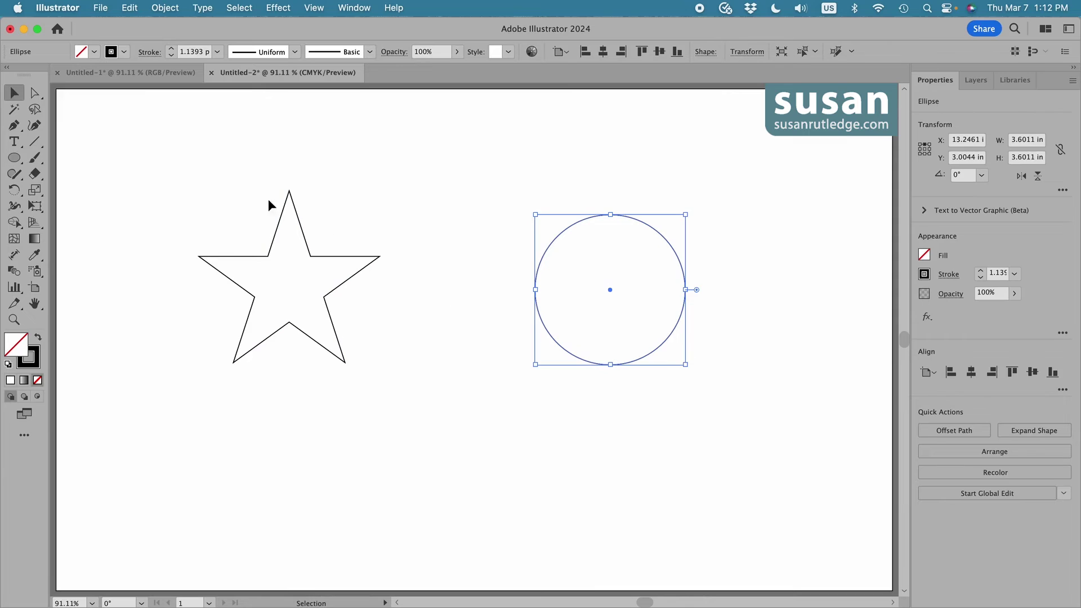
drag(197, 165, 700, 366)
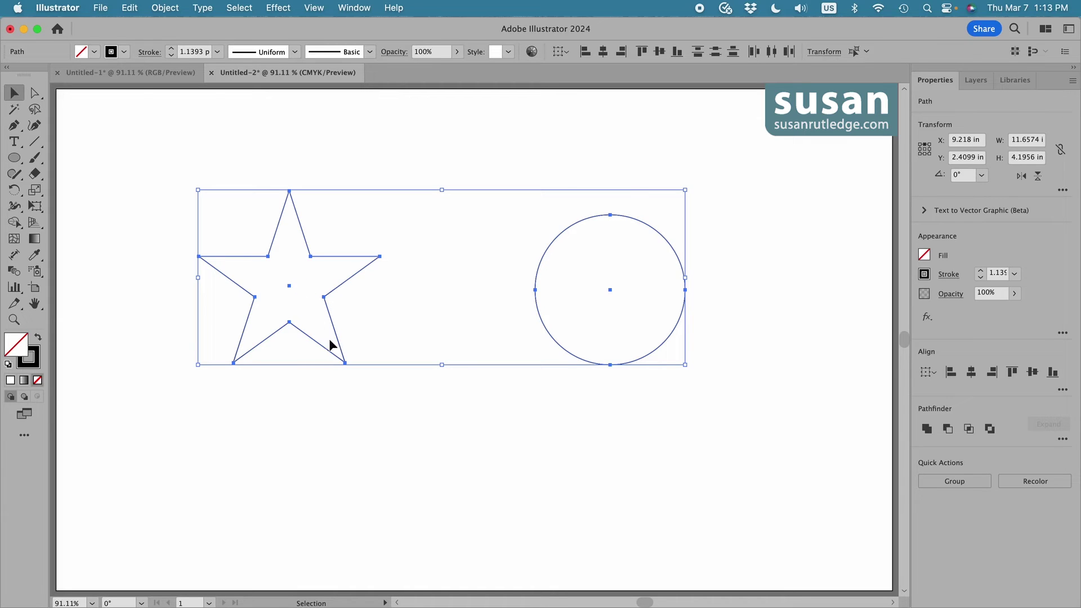
click(221, 133)
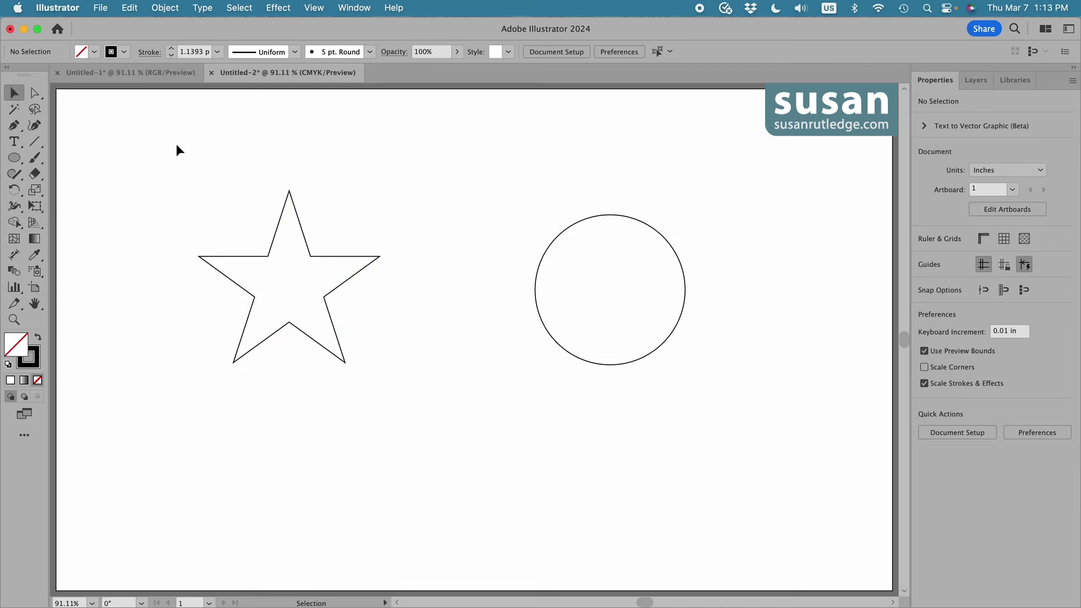
drag(177, 145, 733, 386)
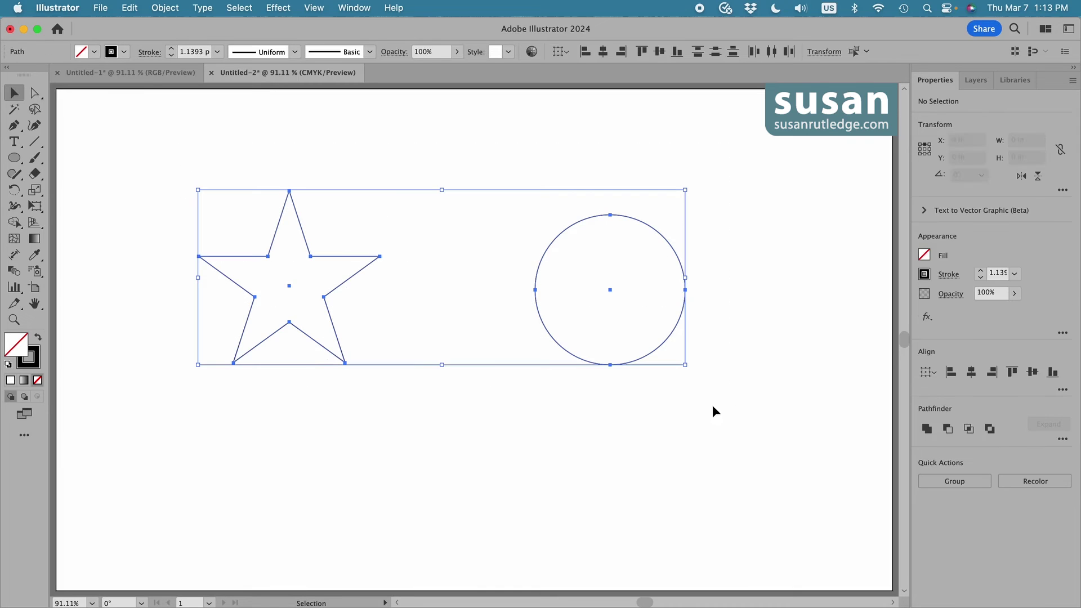
click(972, 374)
click(1032, 371)
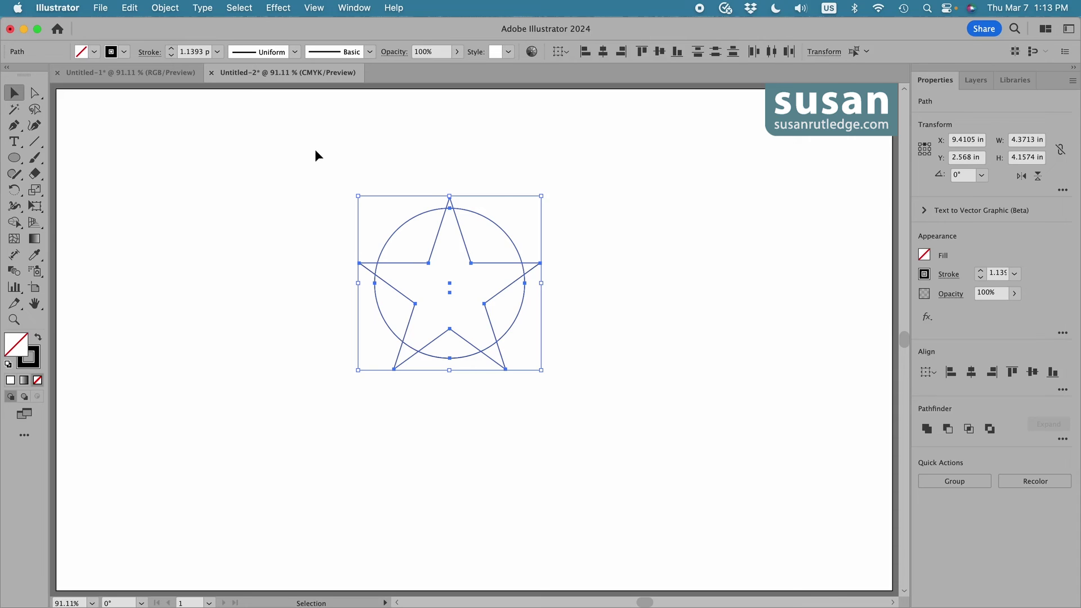
Delete both shapes and draw a large circle, about 8.90 in wide, from its centre.
key(Delete)
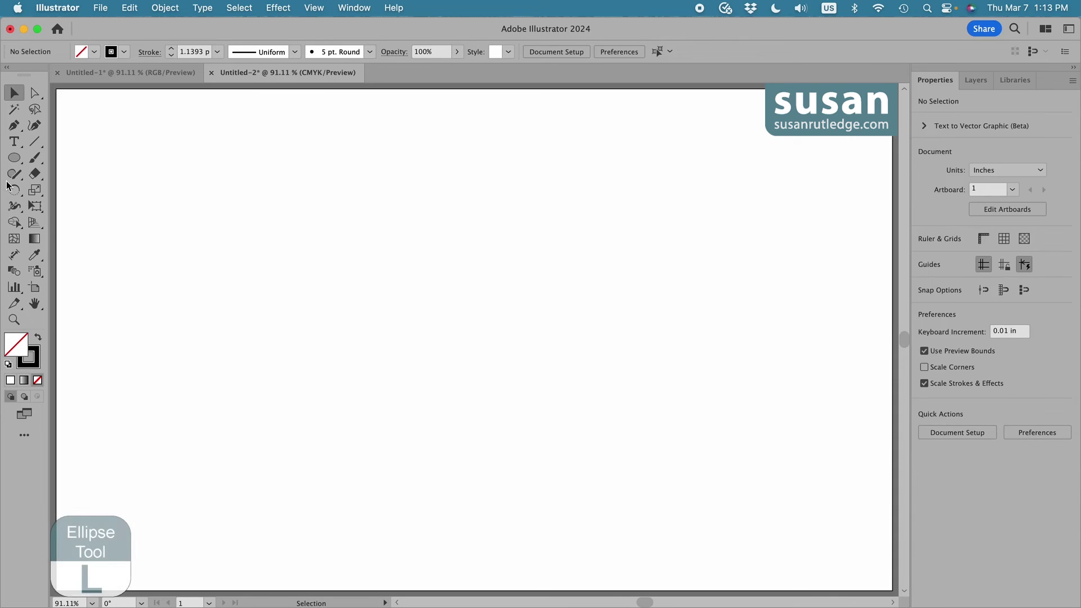
click(15, 158)
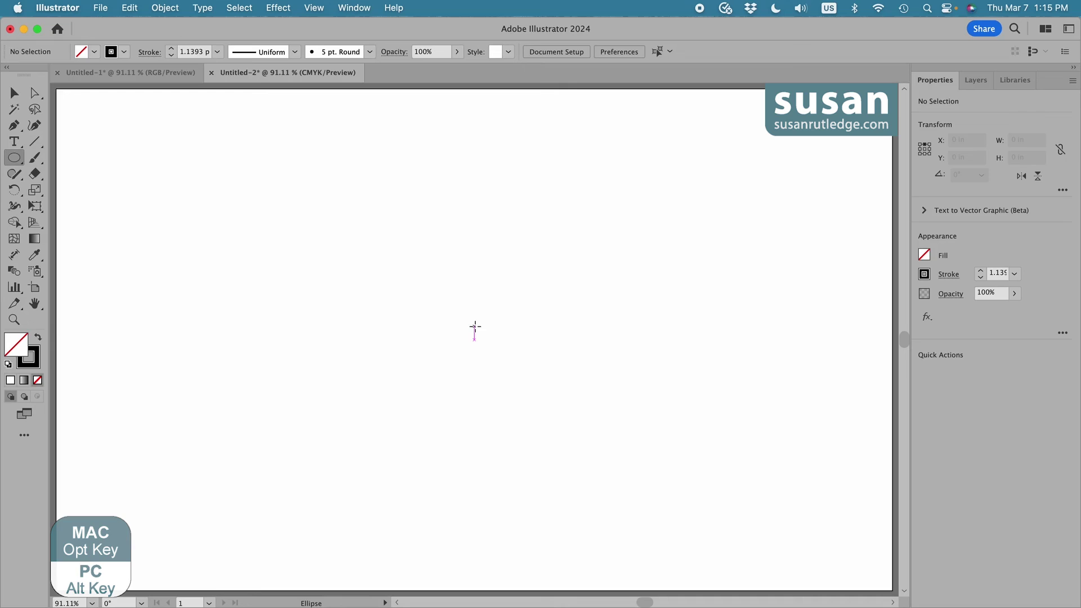
drag(474, 326, 586, 512)
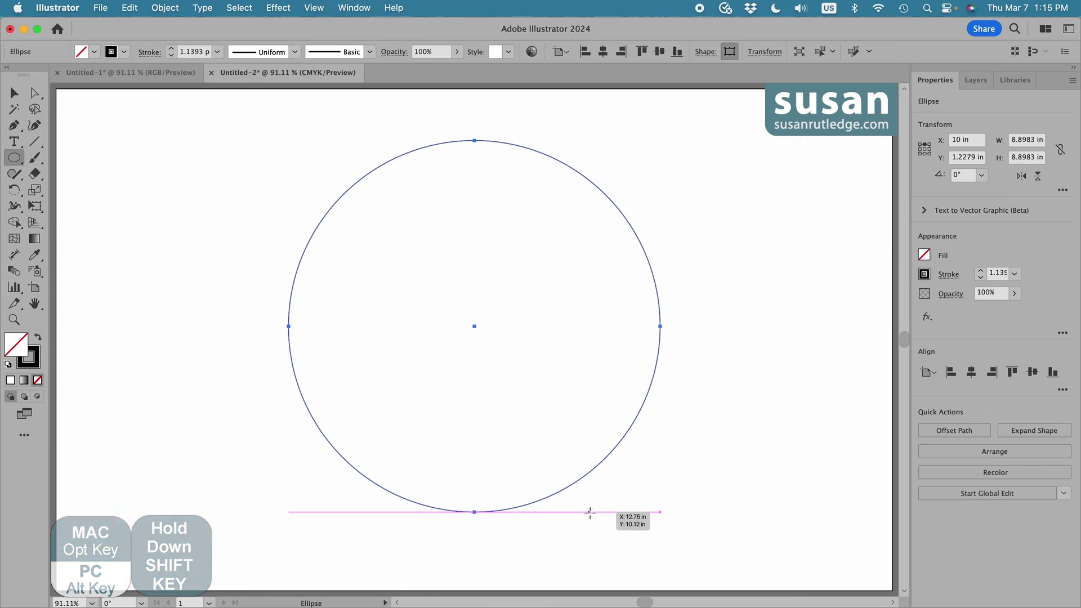
Draw a five-point star from the circle's centre with its points touching the circle.
drag(14, 158, 87, 225)
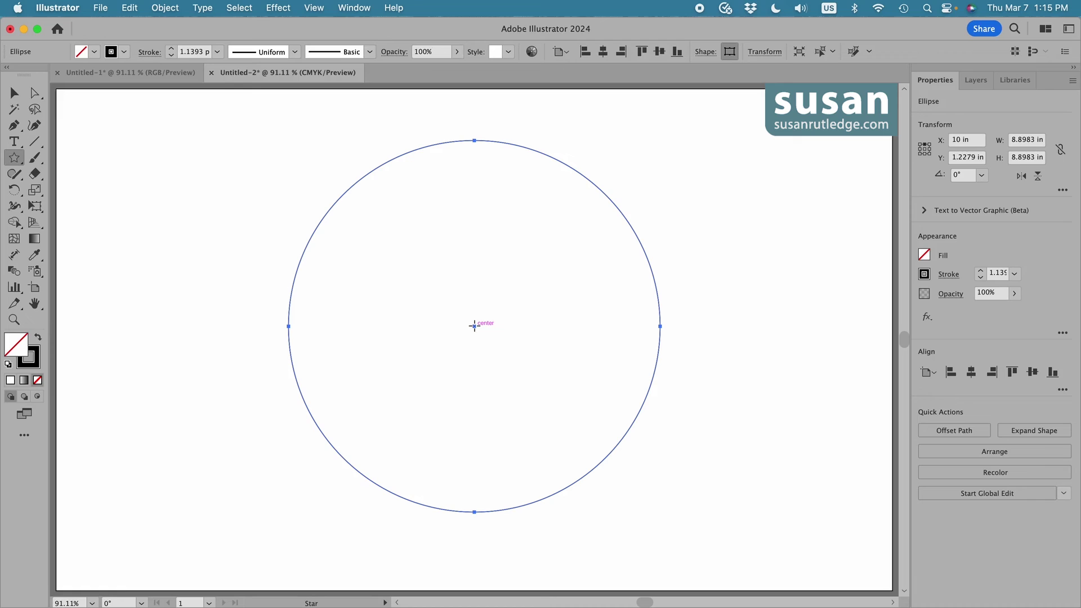
drag(474, 325, 522, 502)
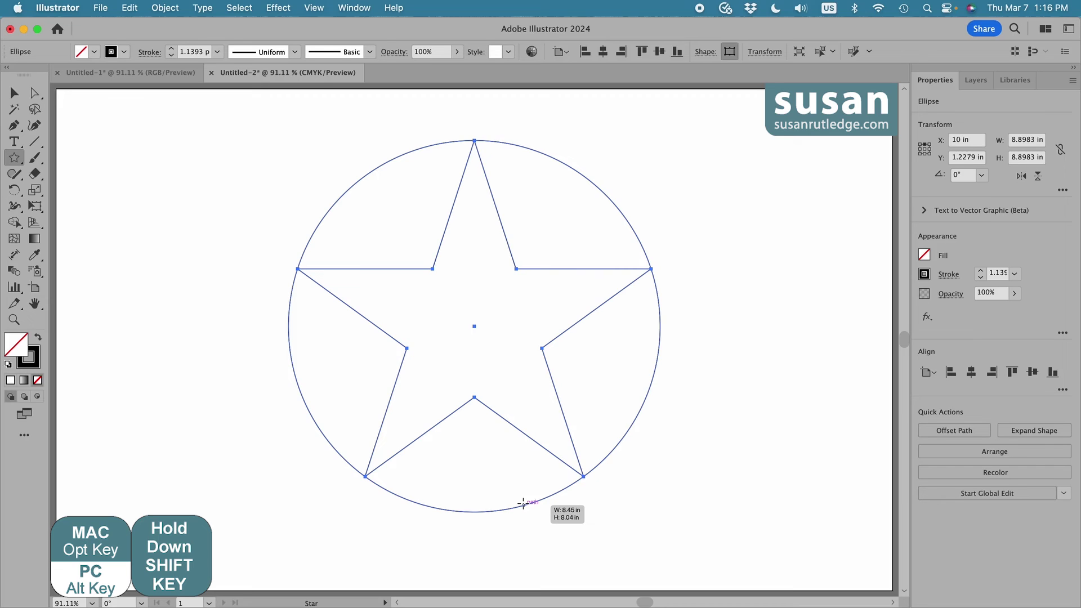
drag(522, 502, 523, 503)
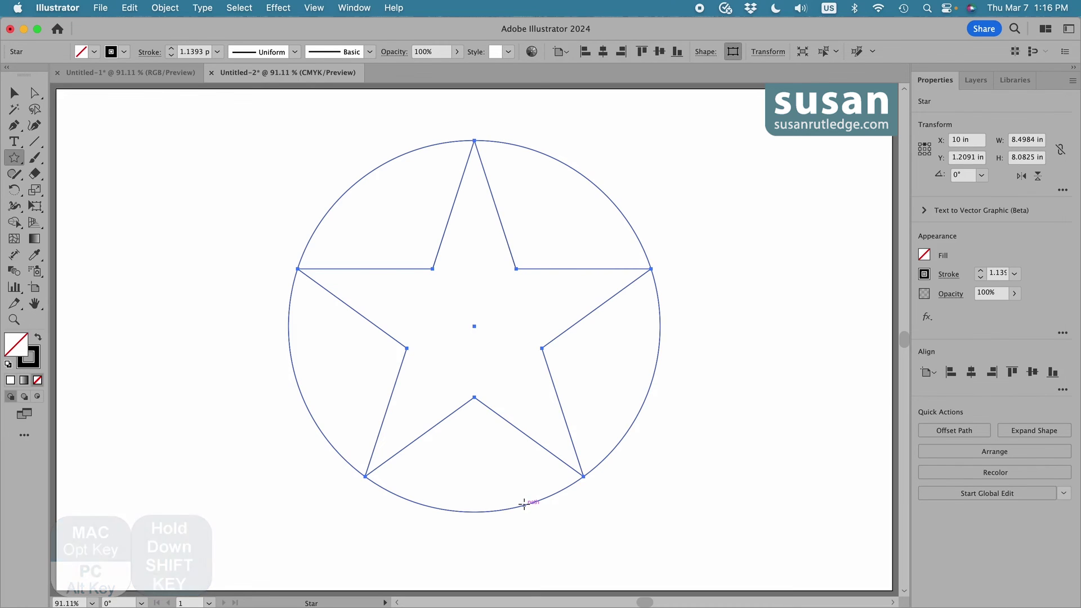
Set the star's stroke corners to Round Join, then fit the artboard and deselect.
key(z)
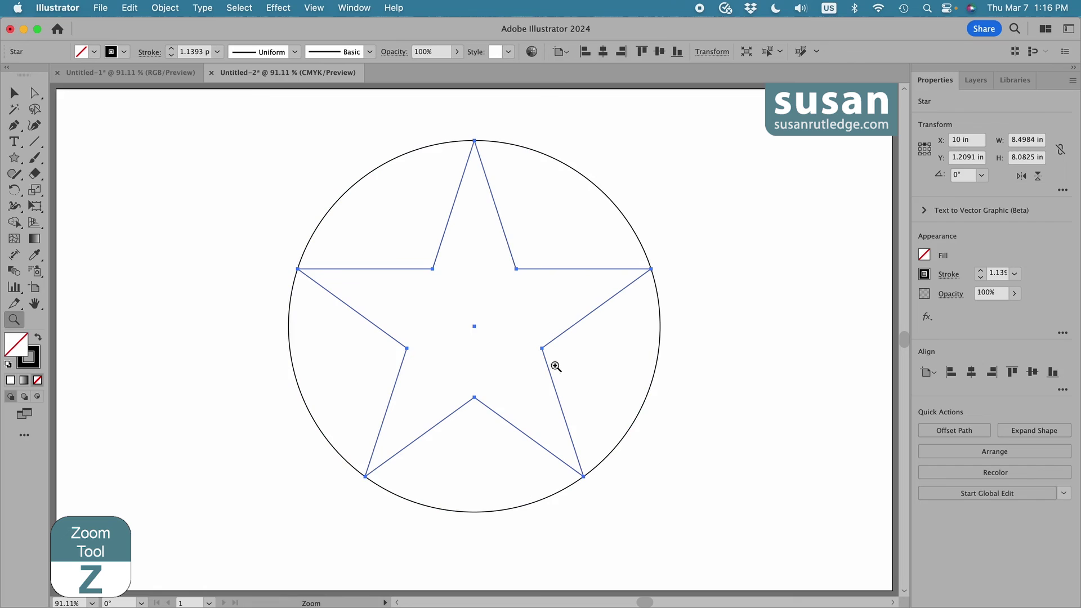
drag(474, 138, 517, 246)
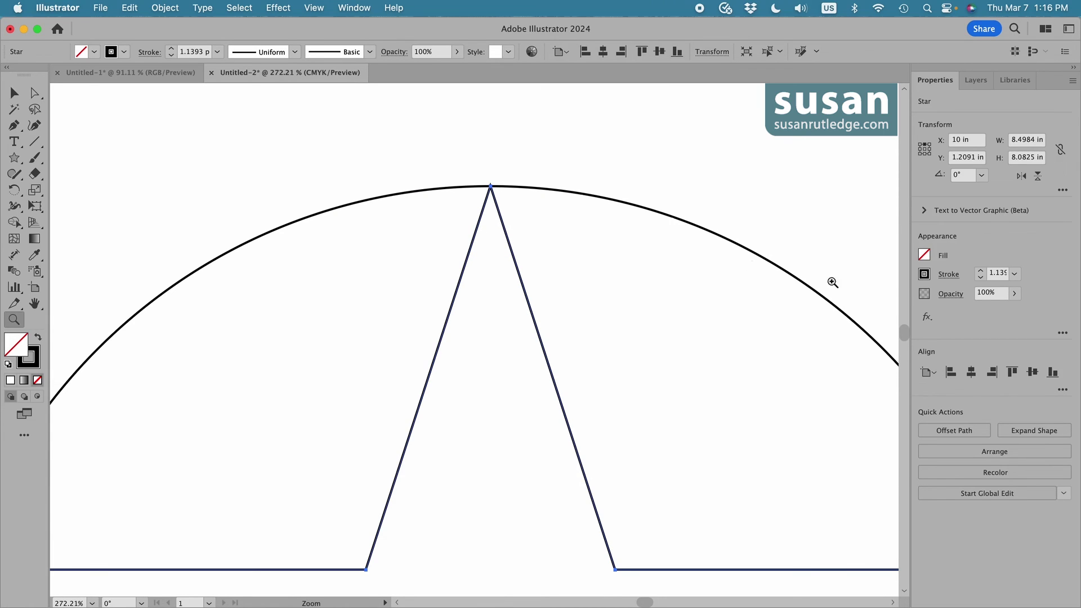
click(948, 276)
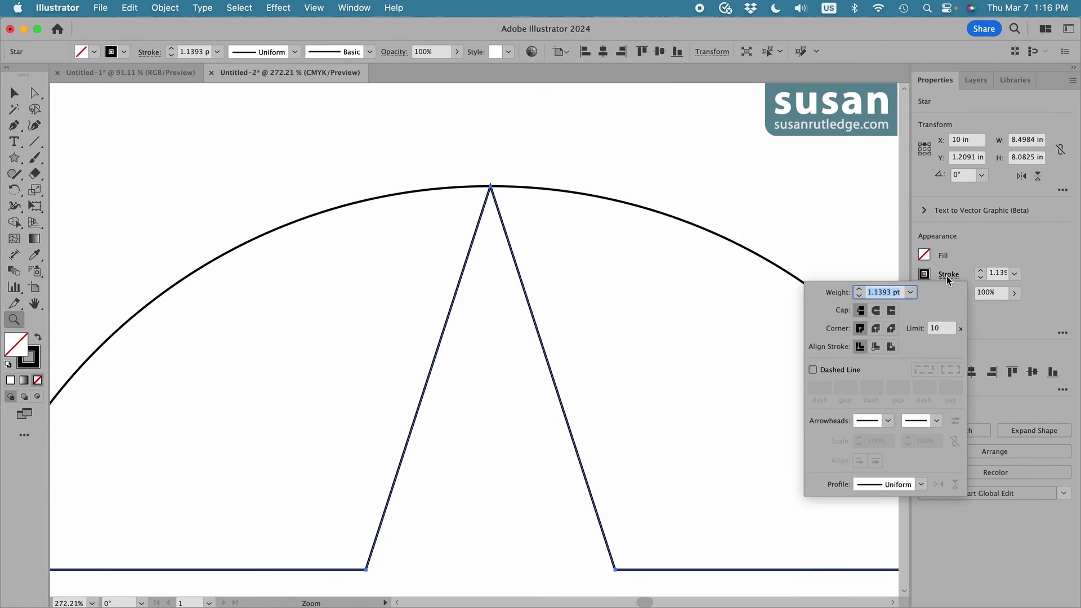
click(877, 330)
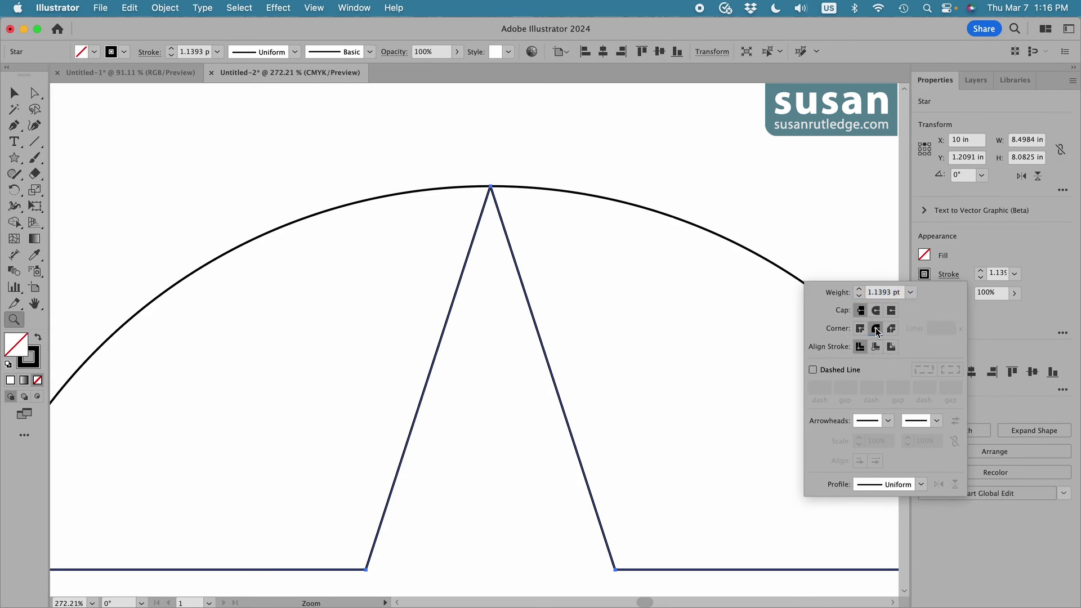
click(873, 269)
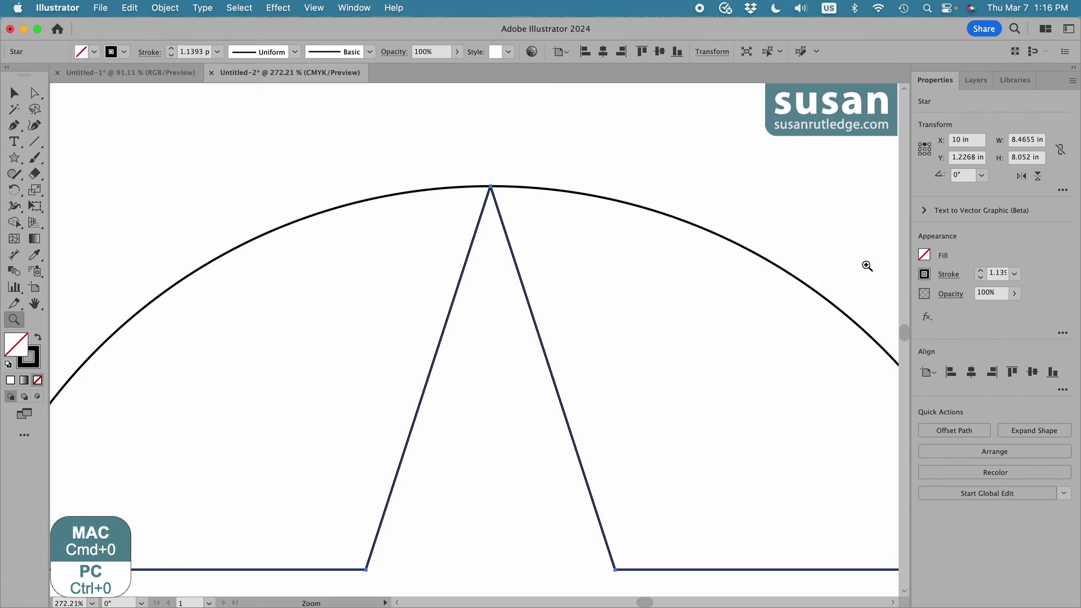
key(super+0)
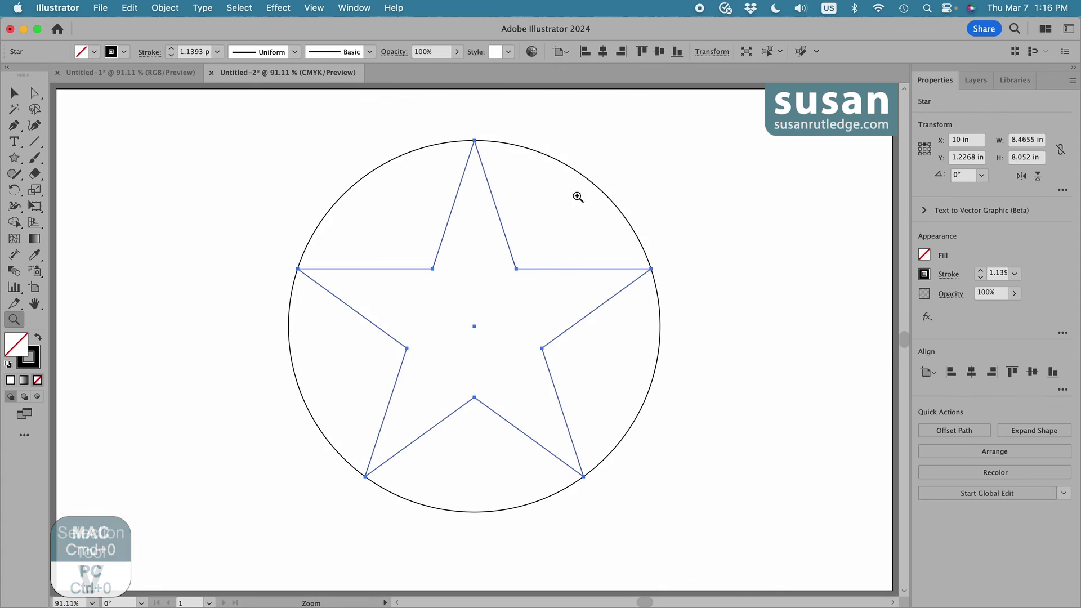
key(v)
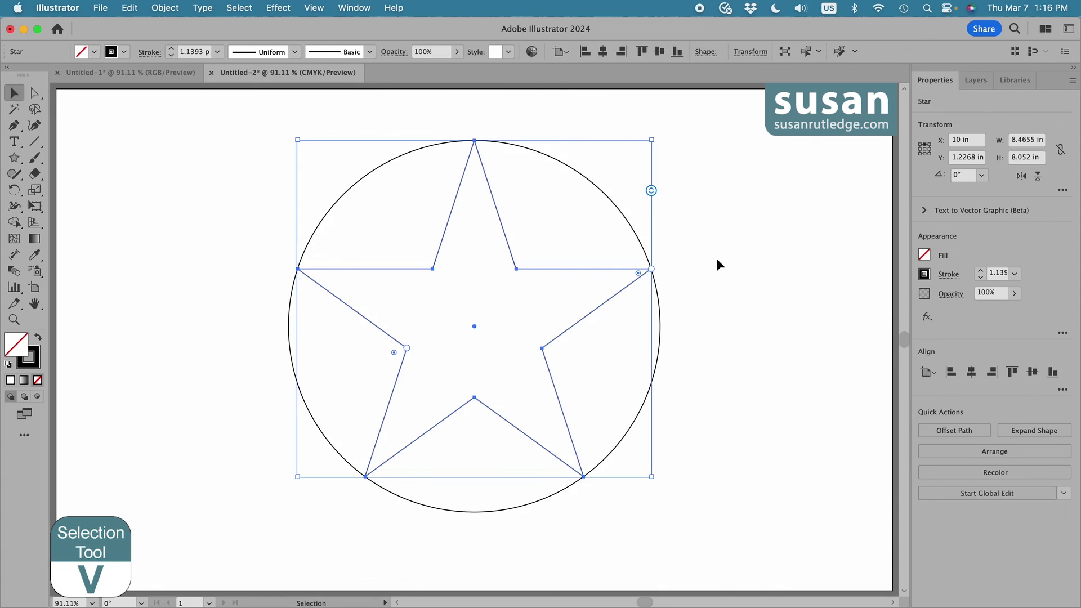
click(717, 264)
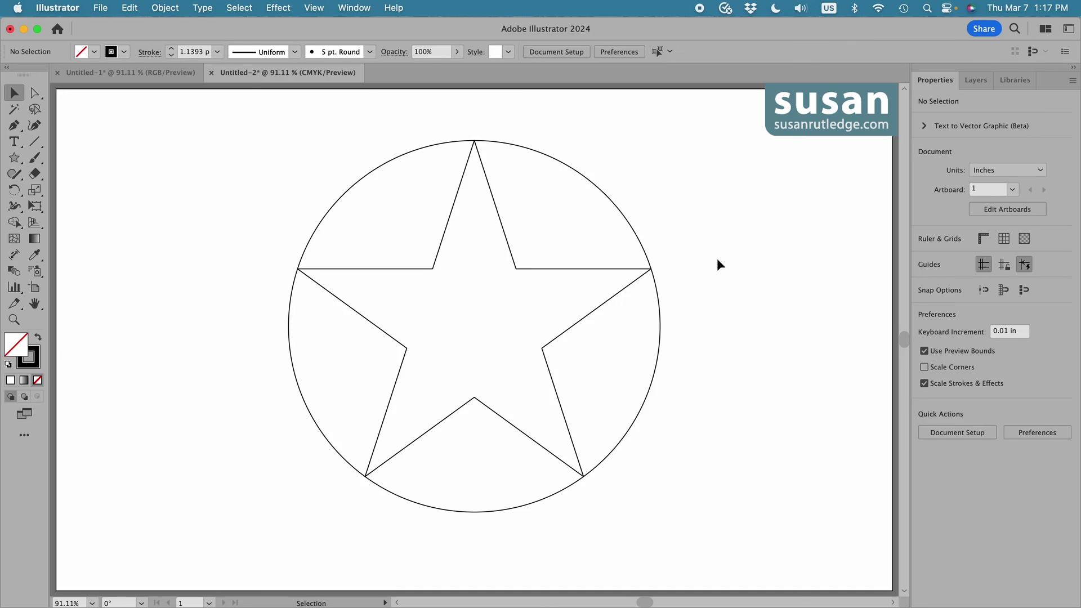
click(14, 158)
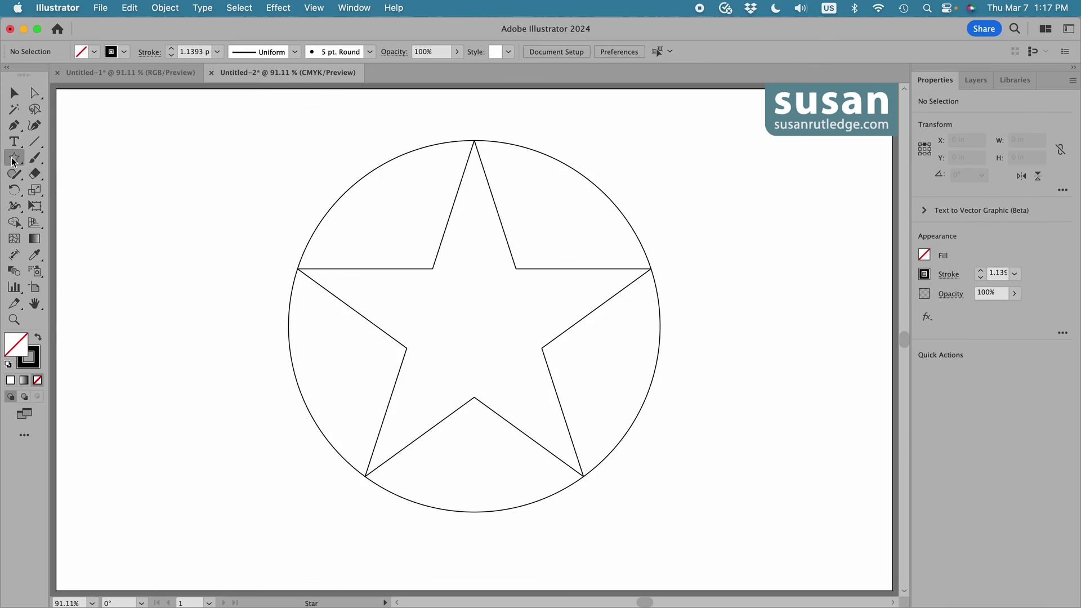
click(705, 185)
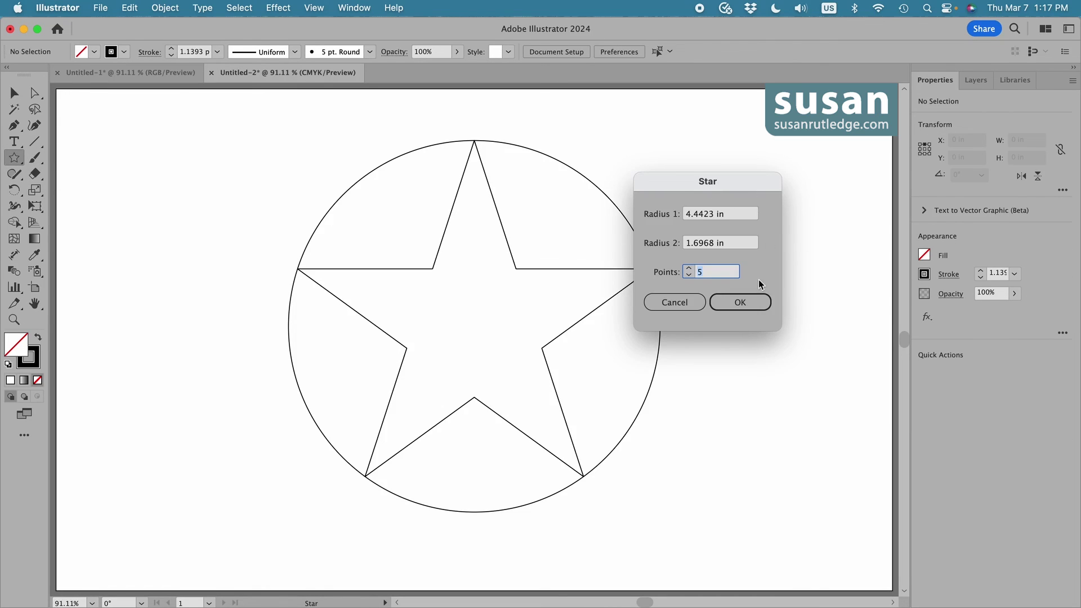